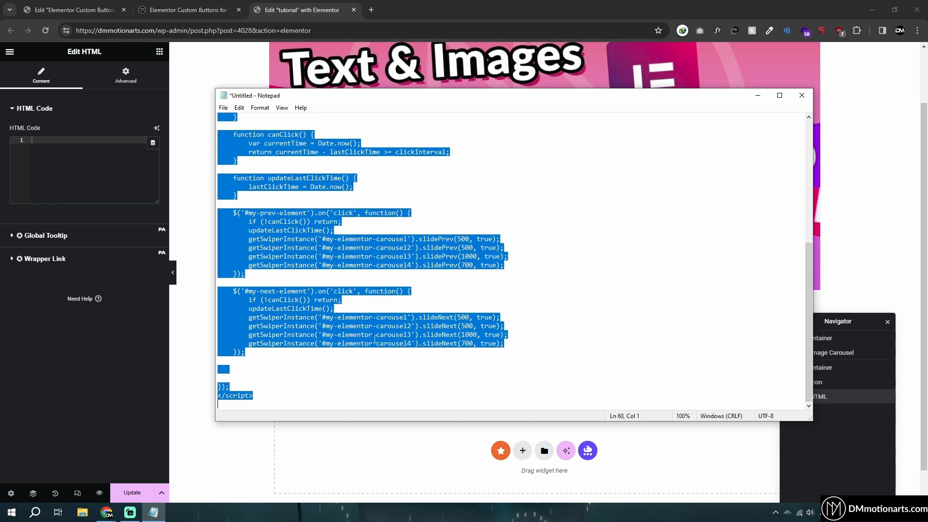
# Copy the complete carousel style and script code from Notepad into the HTML widget's code
pyautogui.hotkey('ctrl', 'c')
pyautogui.click(87, 181)
pyautogui.hotkey('ctrl', 'v')
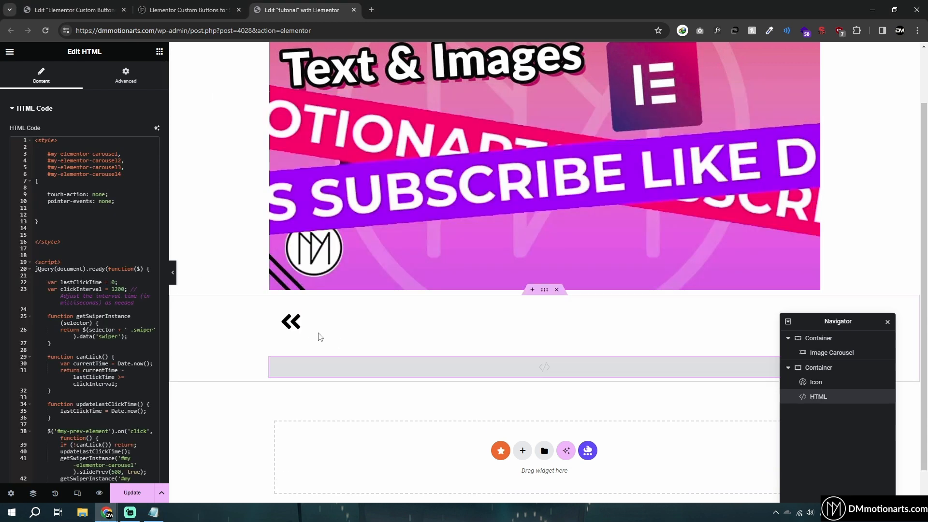
# Update the tutorial page and open its live view
pyautogui.click(132, 492)
pyautogui.click(9, 53)
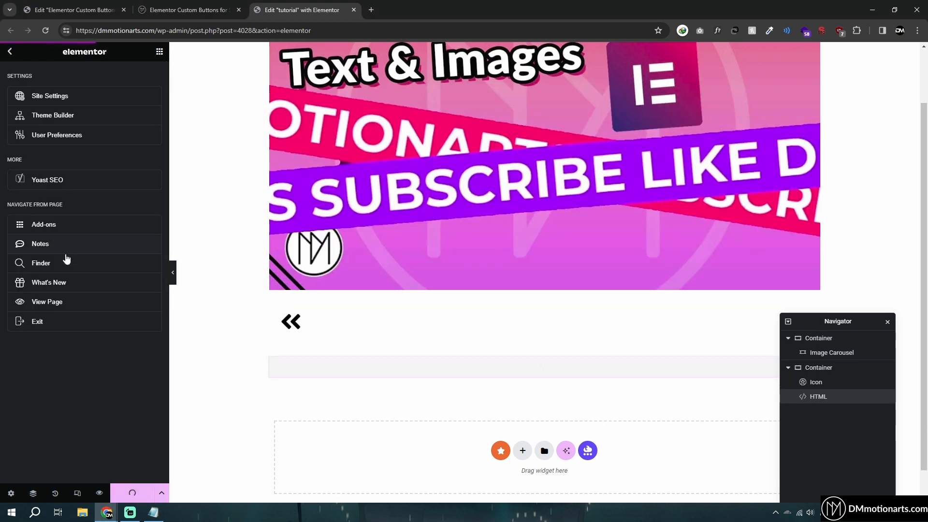
pyautogui.click(87, 301)
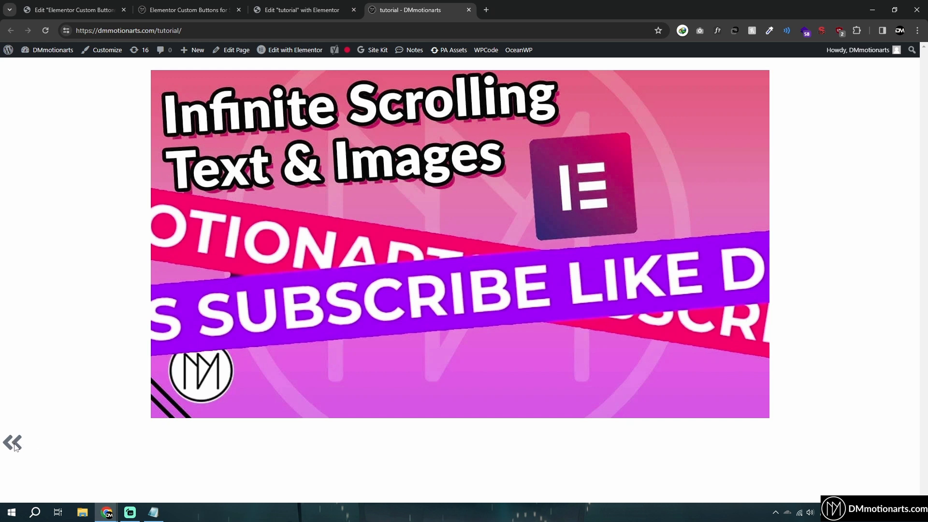
# Back in the tutorial page editor, remove the # from the arrow icon's CSS ID so it reads my-prev-element
pyautogui.click(302, 10)
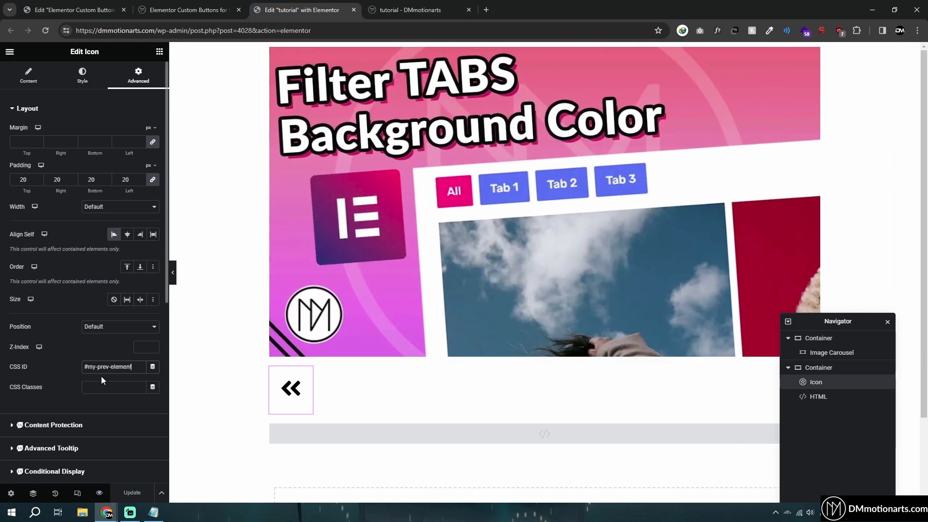
pyautogui.click(87, 368)
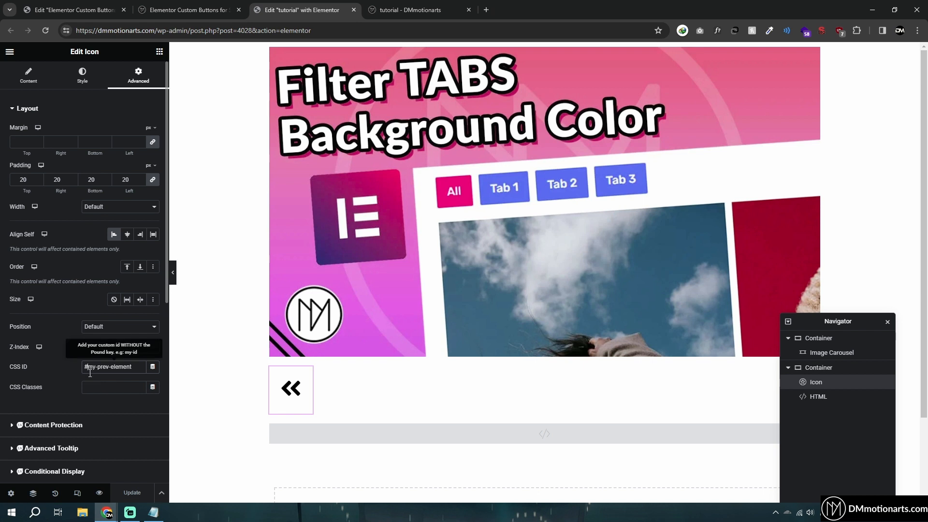
pyautogui.press('BackSpace')
# Correct the image carousel's CSS ID to my-elementor-carousel without the # and update the page
pyautogui.click(815, 52)
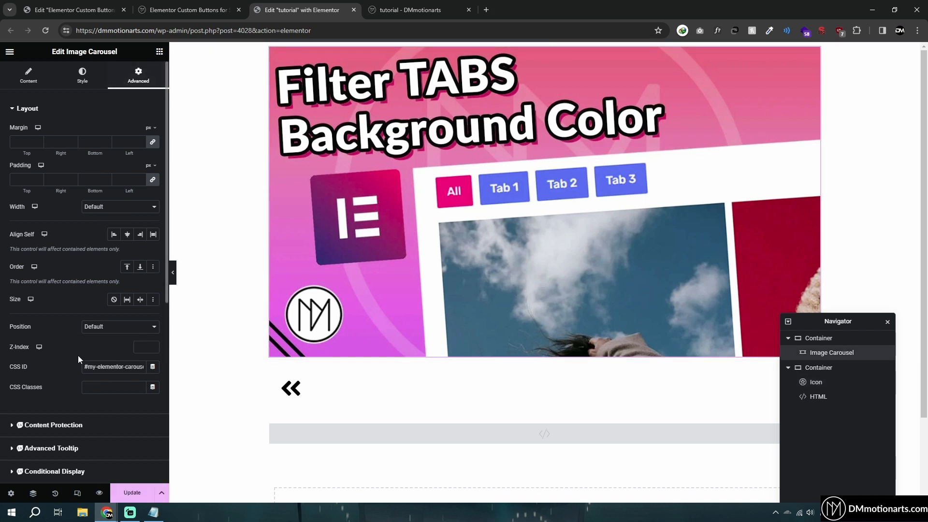
pyautogui.press('BackSpace')
pyautogui.click(135, 492)
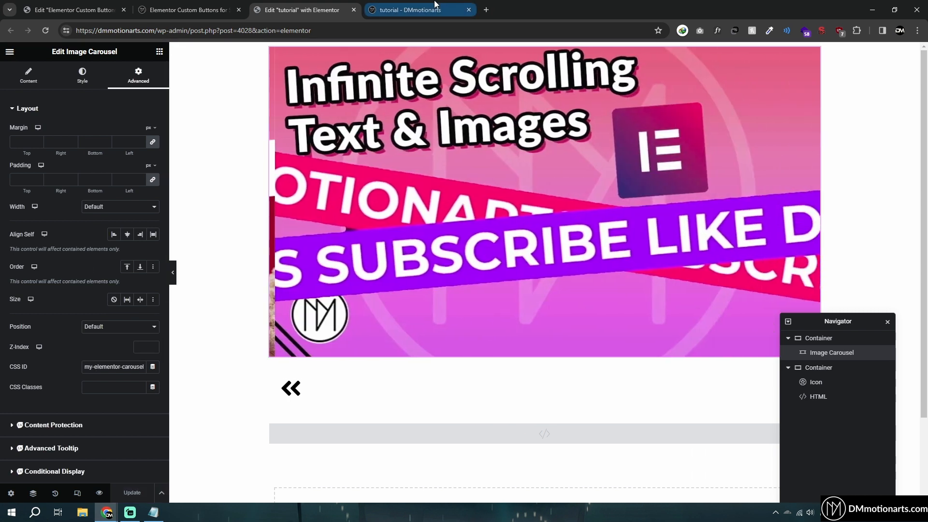
# Test the double-left-arrow icon on the reloaded live tutorial page by stepping back through several carousel slides
pyautogui.click(435, 5)
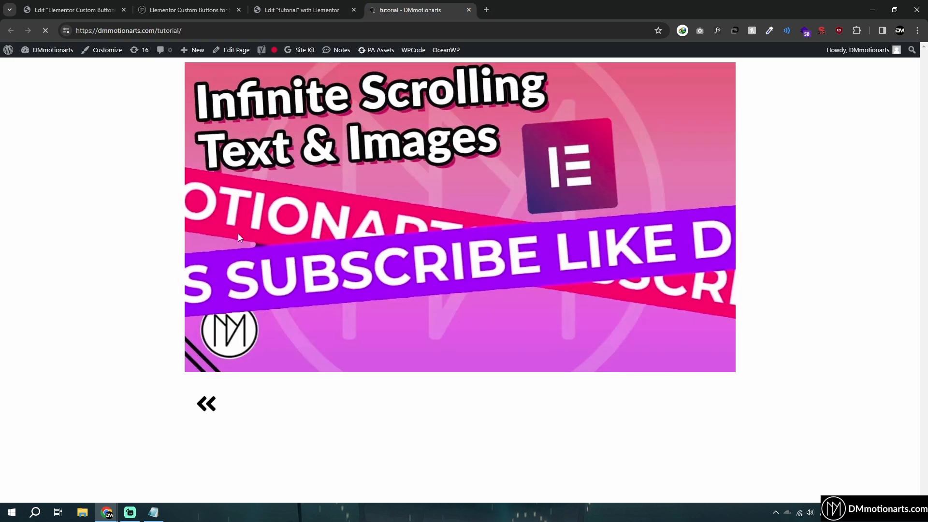
pyautogui.click(216, 402)
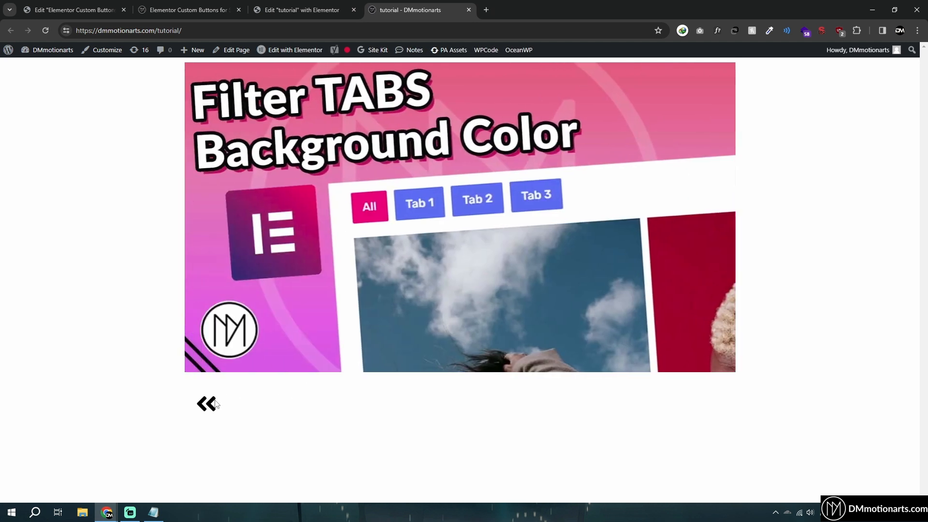
pyautogui.click(216, 404)
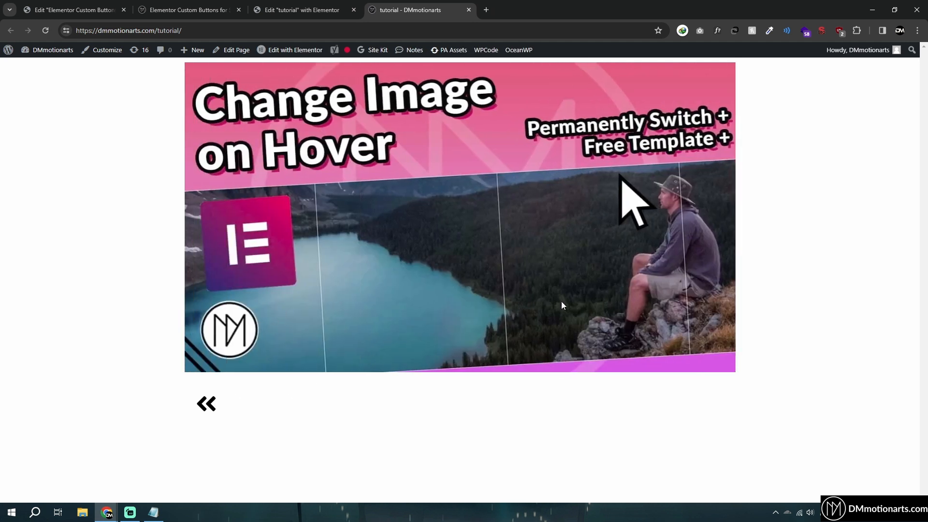
pyautogui.click(230, 398)
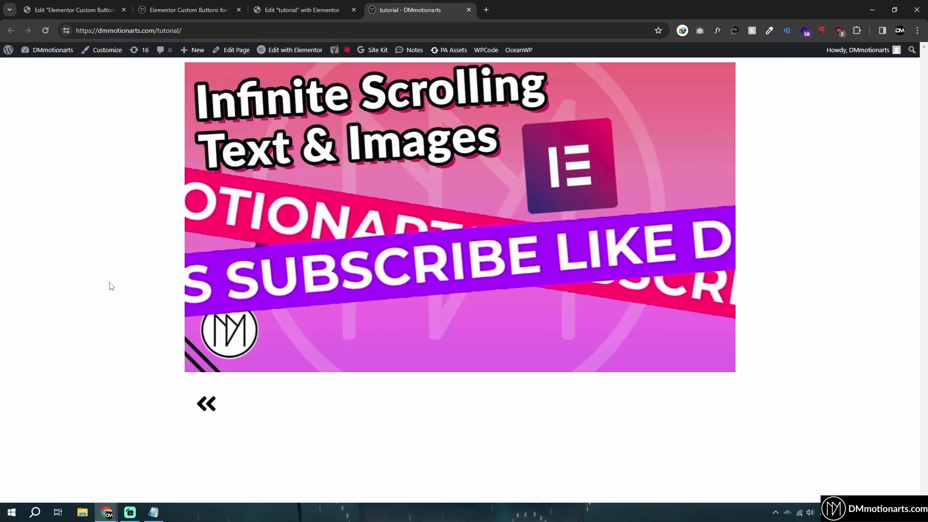
# Duplicate the double-left-arrow icon in the page editor and change the copy to a double right arrow
pyautogui.click(360, 5)
pyautogui.rightClick(296, 384)
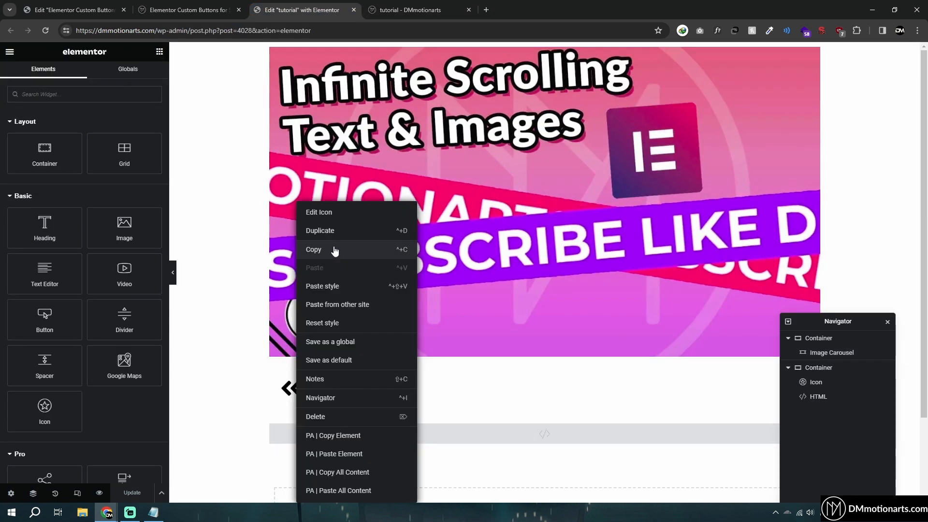
pyautogui.click(320, 231)
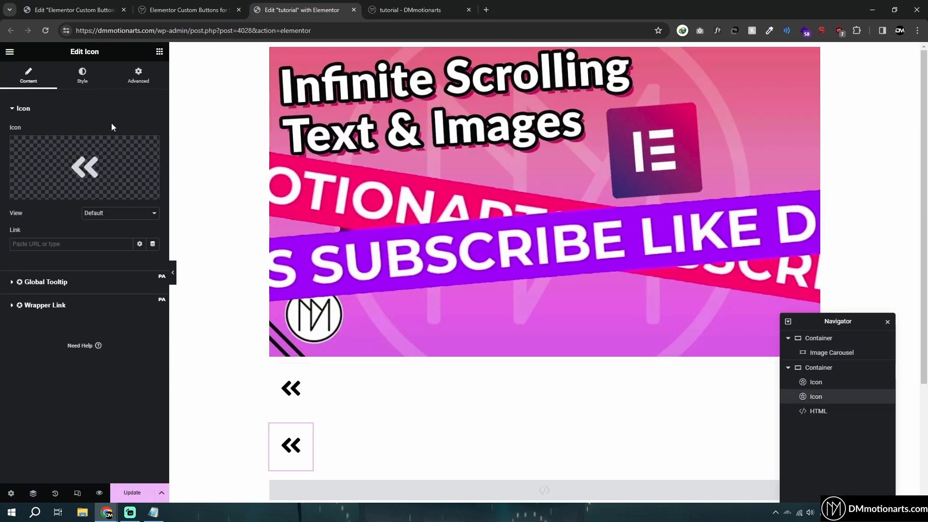
pyautogui.click(95, 165)
pyautogui.click(634, 183)
pyautogui.click(733, 453)
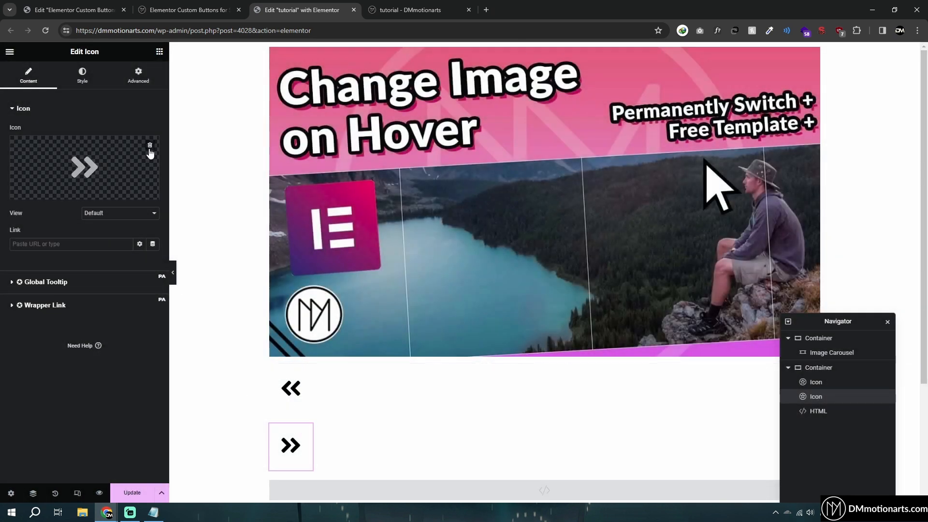
# Give the double-right-arrow icon the CSS ID my-next-element, copied from the script in Notepad, and update the page
pyautogui.click(153, 512)
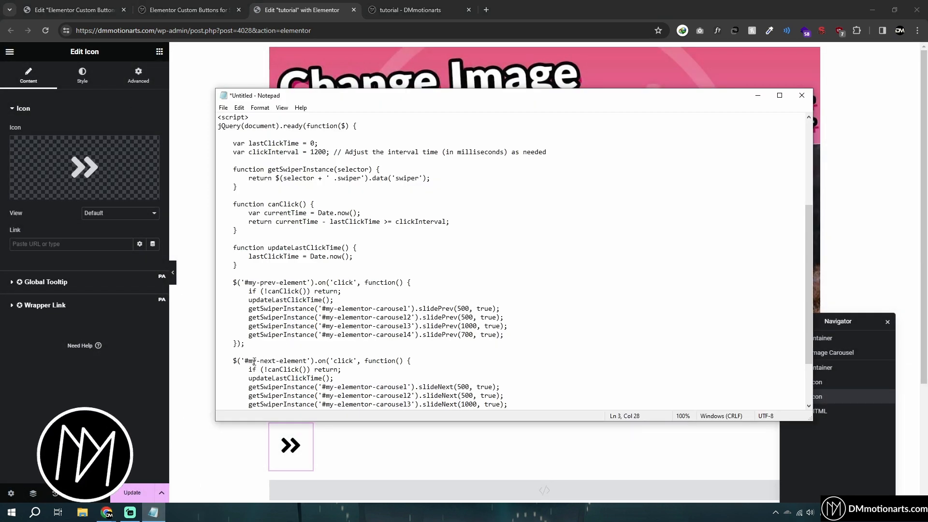
pyautogui.moveTo(252, 361); pyautogui.dragTo(308, 361)
pyautogui.hotkey('ctrl', 'c')
pyautogui.click(154, 512)
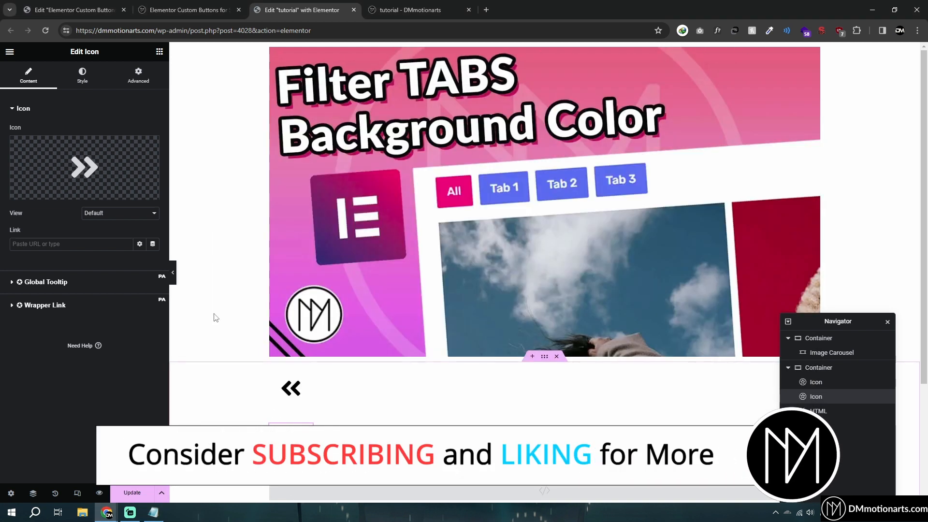
pyautogui.click(138, 78)
pyautogui.click(117, 367)
pyautogui.hotkey('ctrl', 'v')
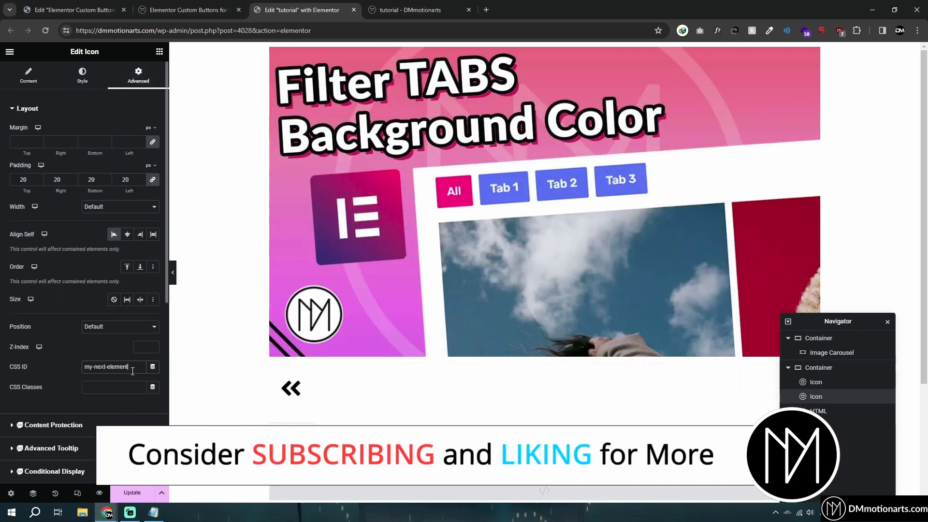
pyautogui.click(134, 494)
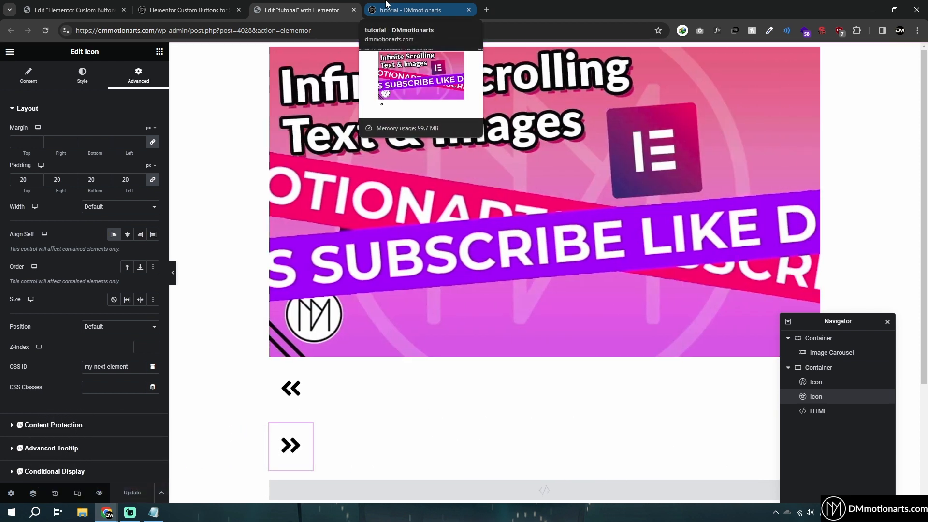
# Test both the next and previous arrow icons on the reloaded live tutorial page
pyautogui.click(386, 6)
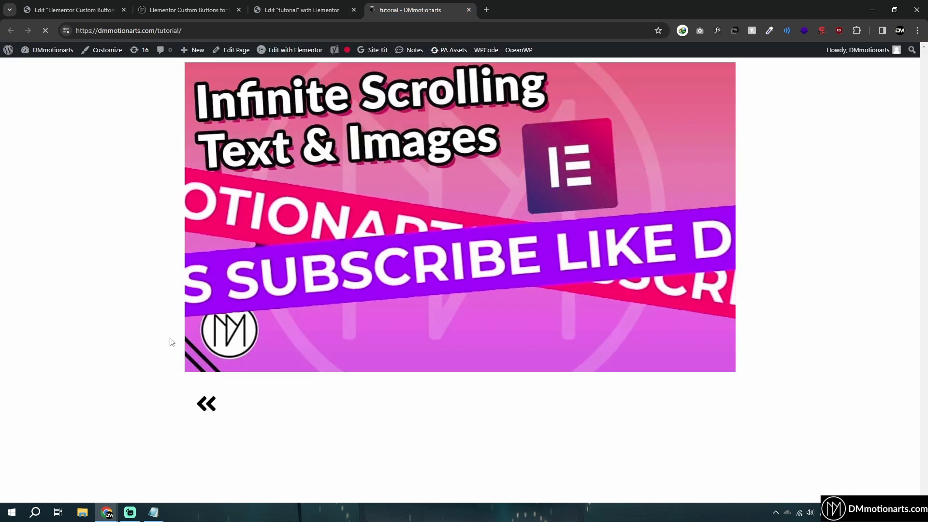
pyautogui.click(213, 458)
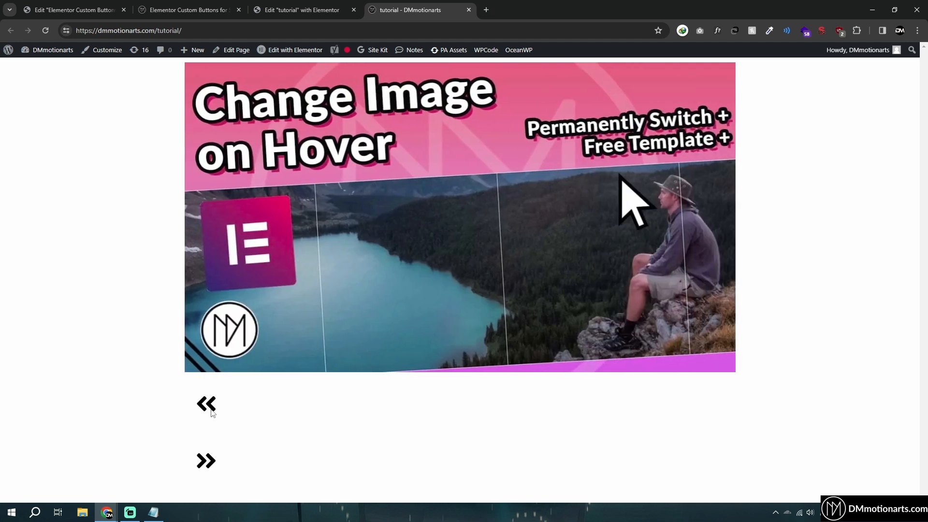
pyautogui.click(211, 407)
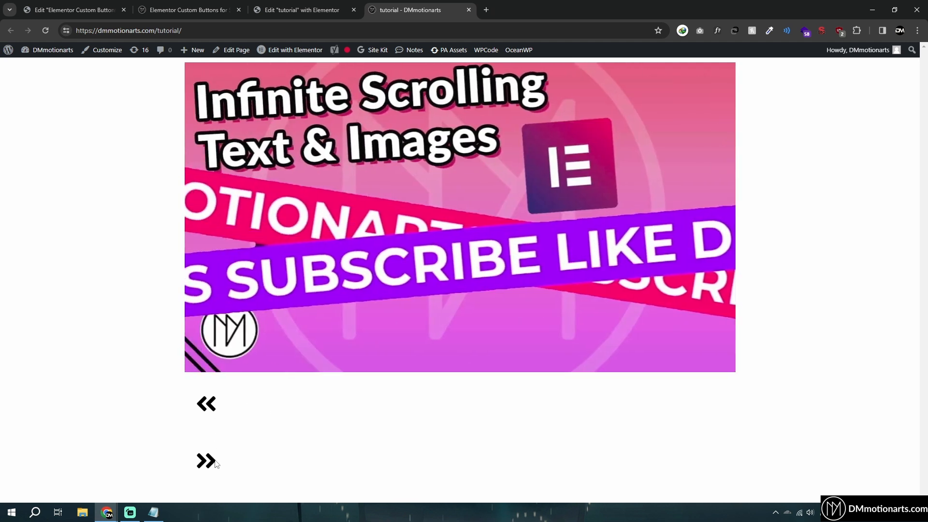
pyautogui.click(212, 462)
pyautogui.click(215, 463)
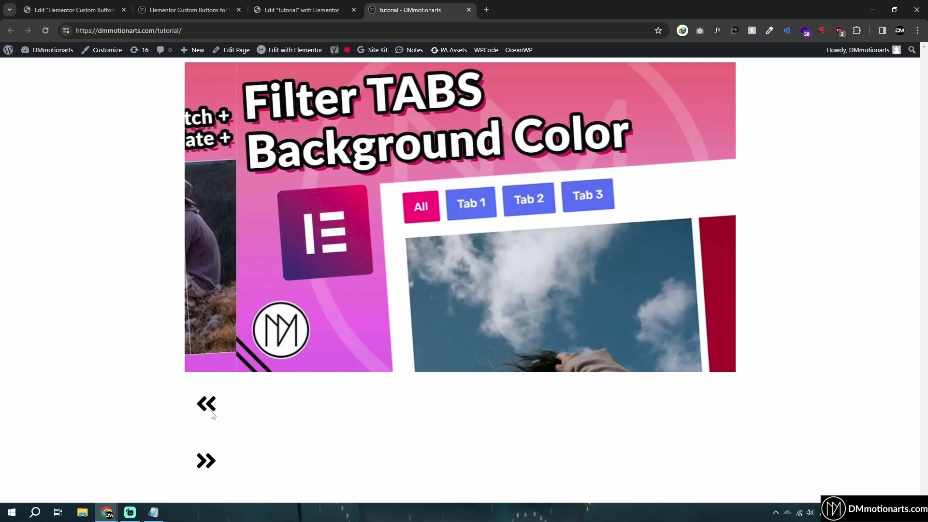
pyautogui.click(211, 410)
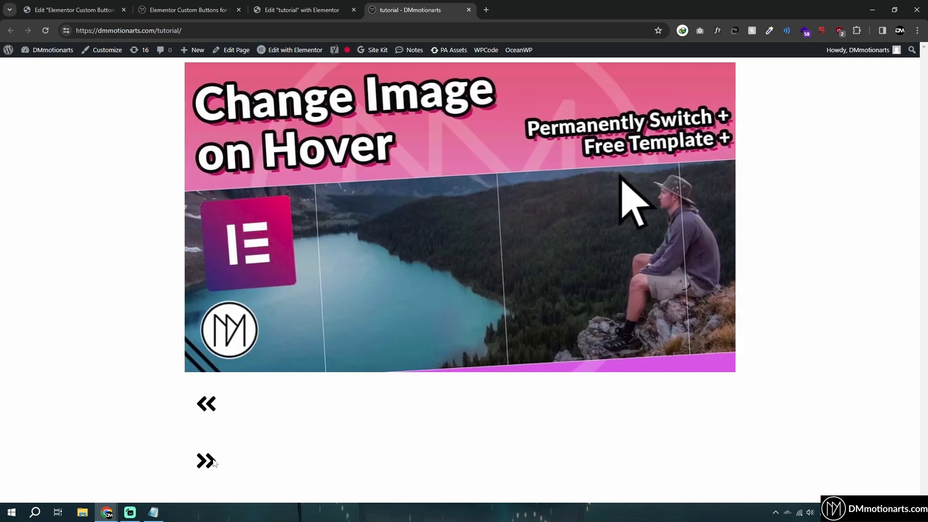
# Examine on the custom-buttons demo page how the red arrow buttons move all the sliders together
pyautogui.click(149, 463)
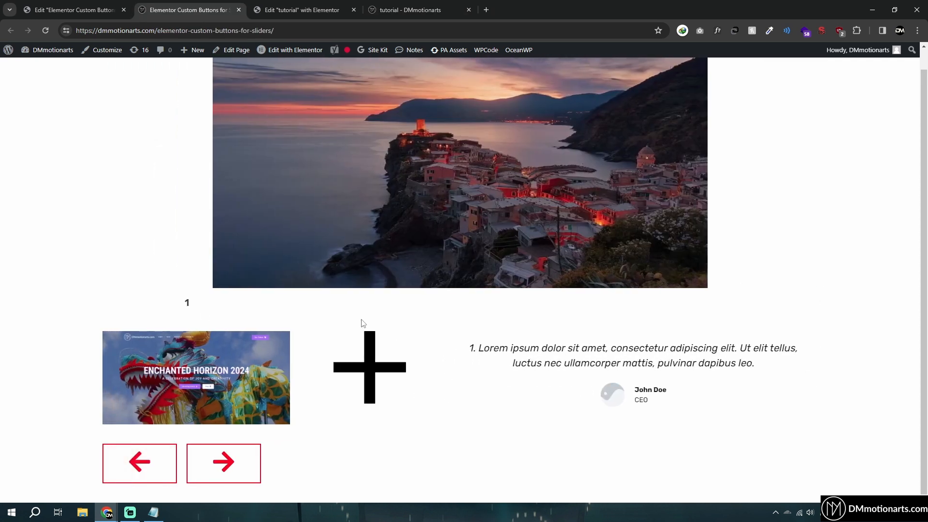
pyautogui.click(251, 457)
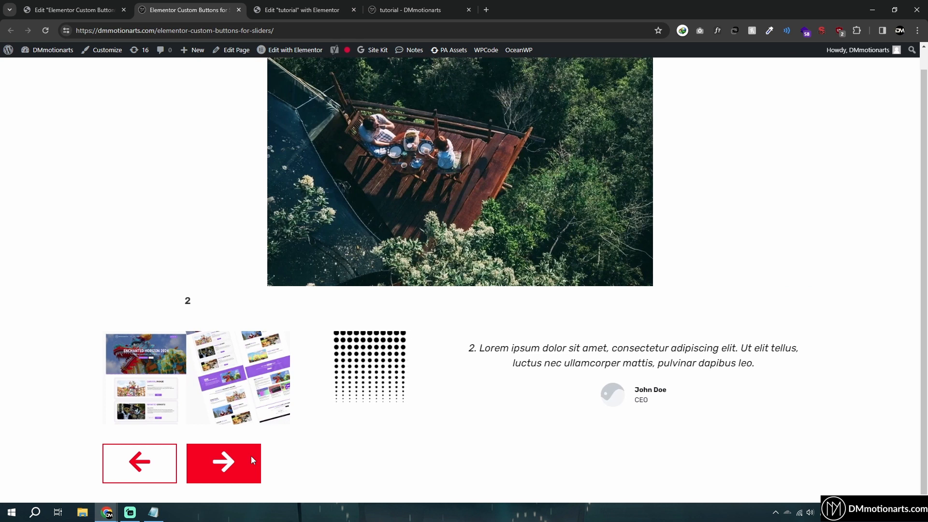
pyautogui.click(233, 465)
pyautogui.click(233, 466)
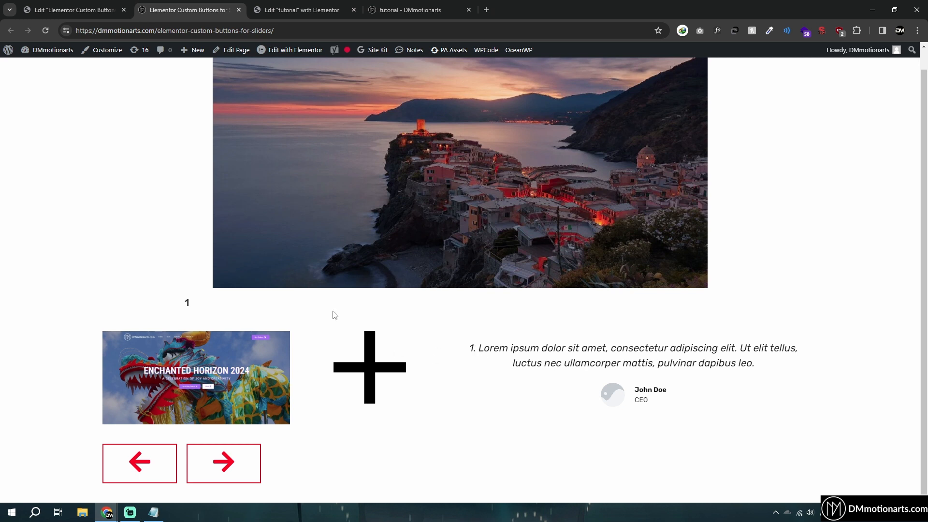
pyautogui.click(234, 468)
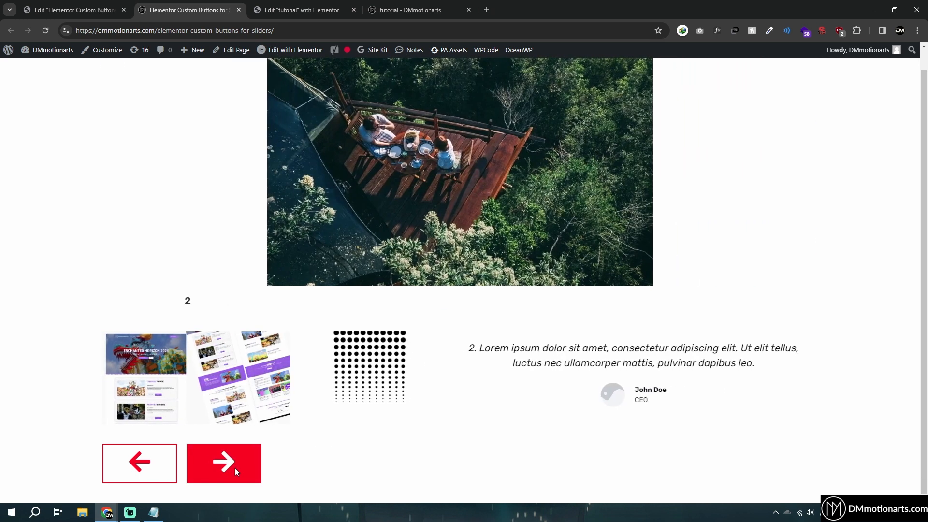
pyautogui.click(234, 468)
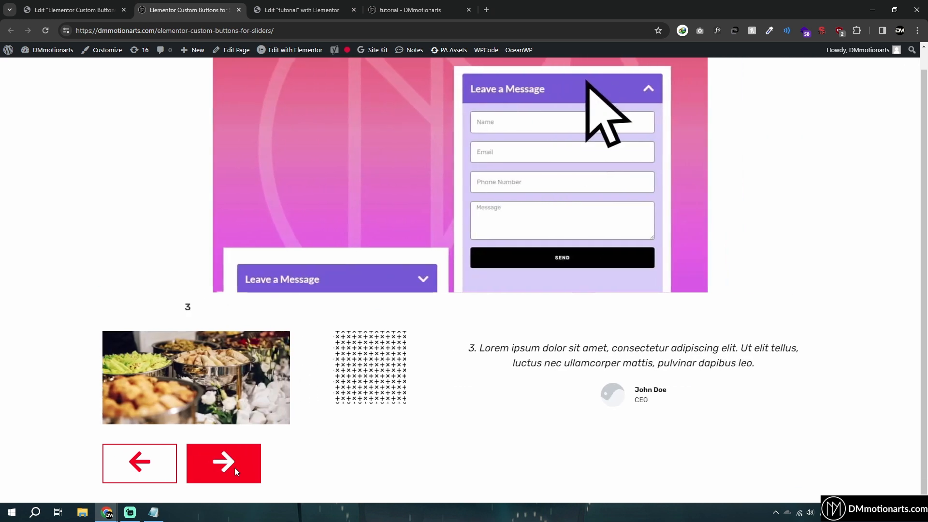
pyautogui.click(234, 468)
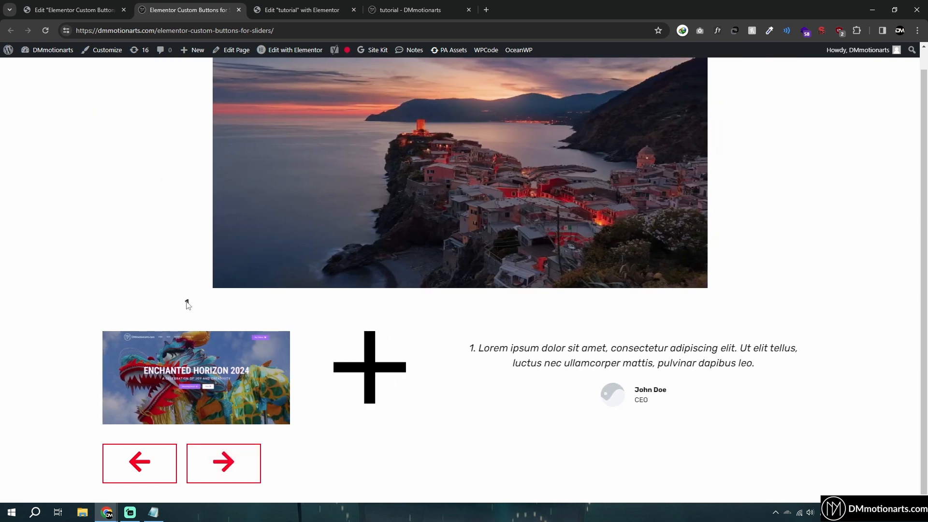
pyautogui.click(244, 453)
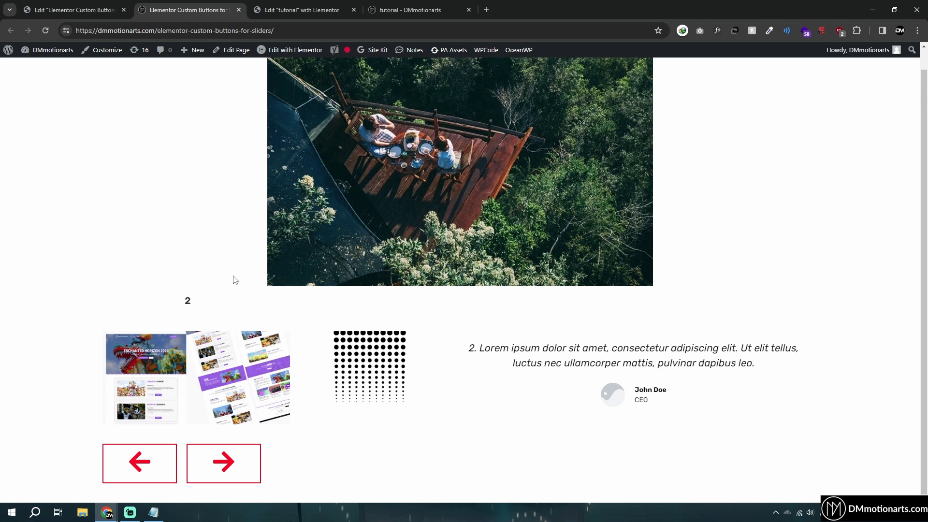
# Return to the tutorial page editor and open the HTML widget that holds the carousel script
pyautogui.click(303, 7)
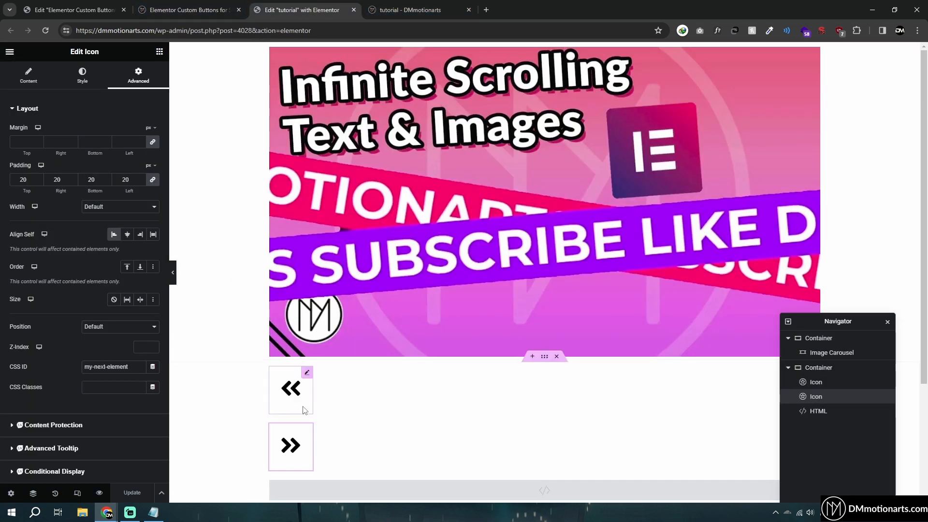
pyautogui.click(297, 392)
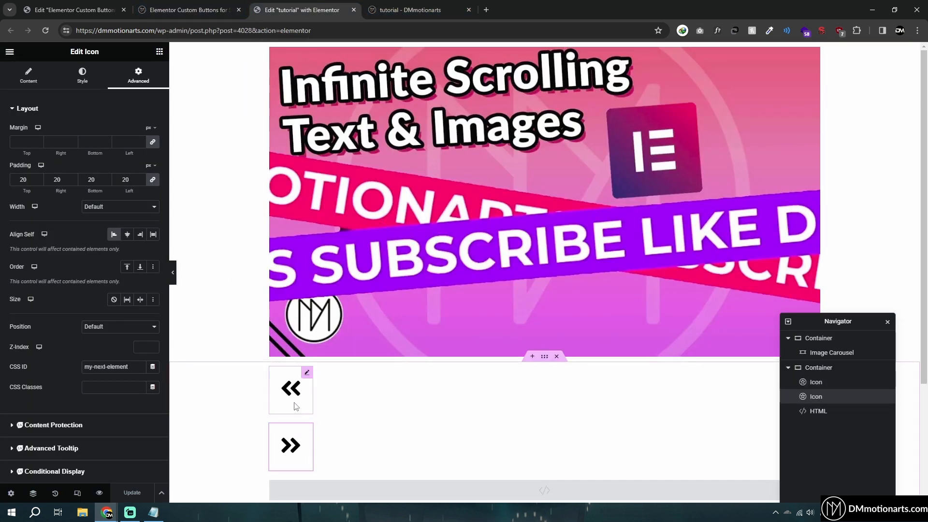
pyautogui.scroll(-2, 300, 425)
pyautogui.click(355, 401)
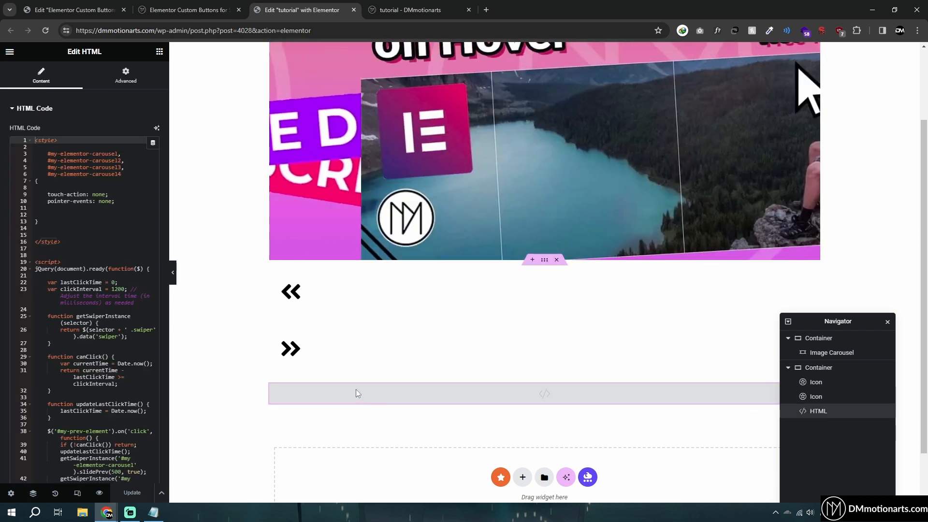
pyautogui.scroll(2, 356, 304)
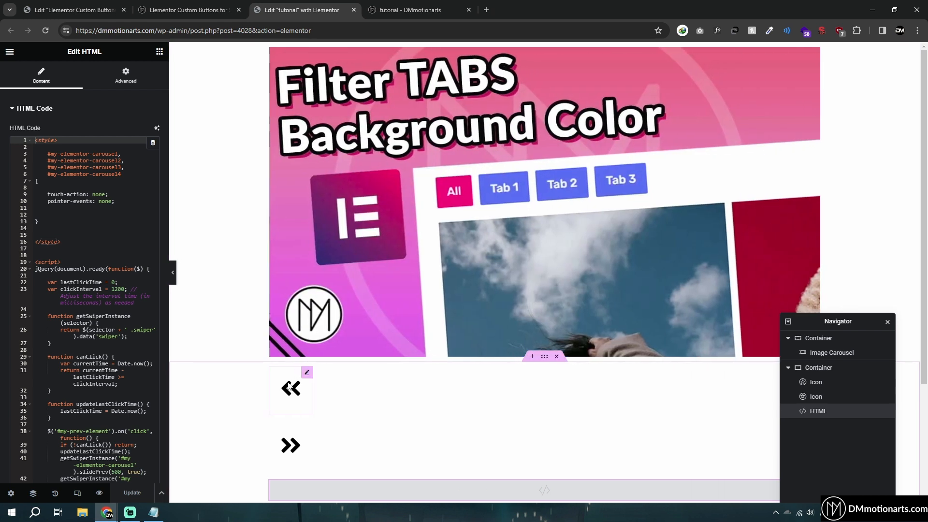
# Copy the style rules for the carousel IDs from the start of the script in Notepad
pyautogui.click(153, 512)
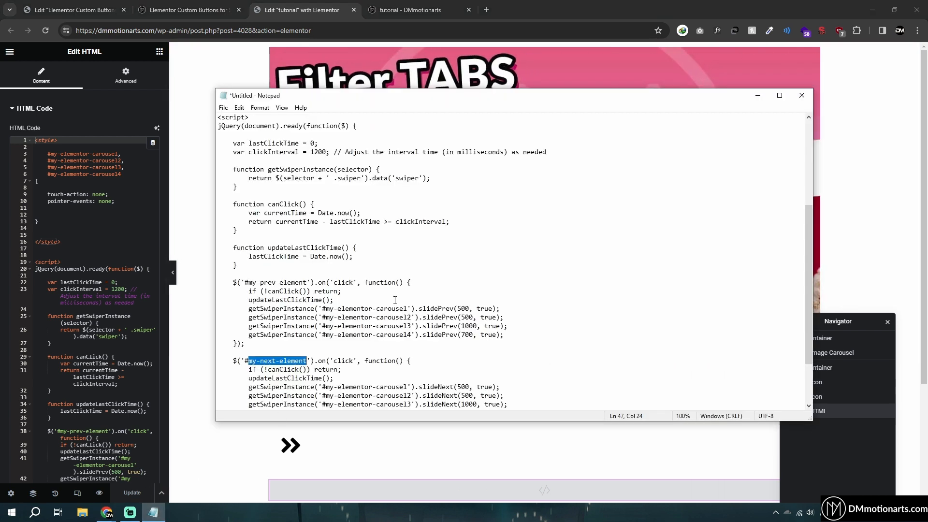
pyautogui.scroll(6, 395, 300)
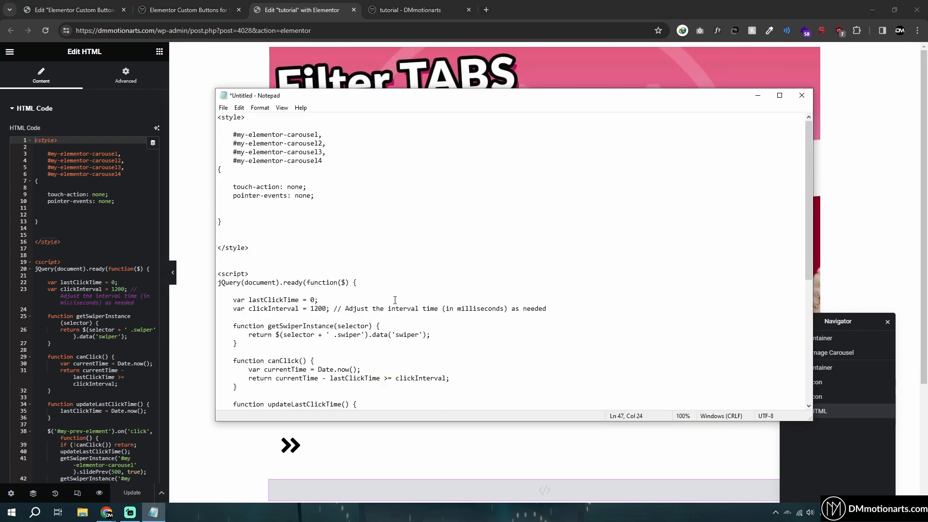
pyautogui.click(76, 228)
pyautogui.click(153, 512)
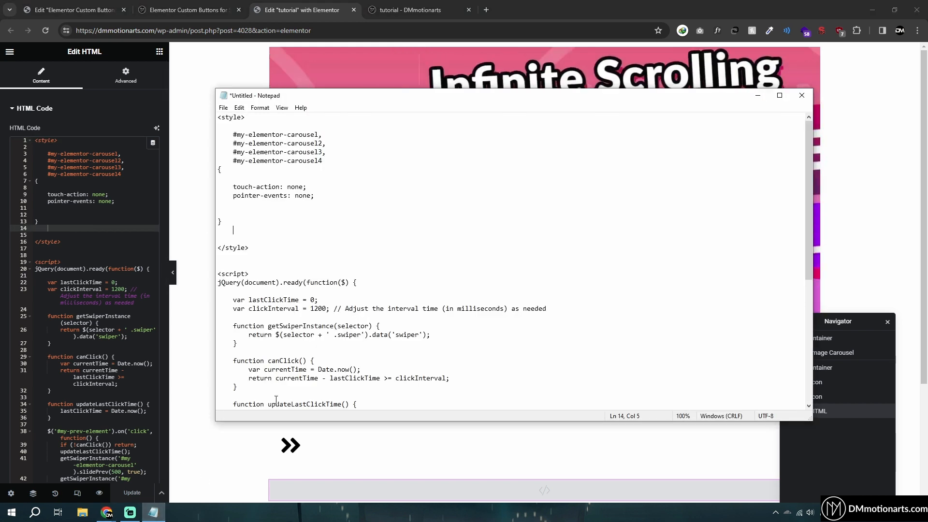
pyautogui.keyDown('shift'); pyautogui.click(218, 118); pyautogui.keyUp('shift')
pyautogui.hotkey('ctrl', 'c')
# Remove the whole style block from the HTML widget's code and update the page
pyautogui.click(81, 242)
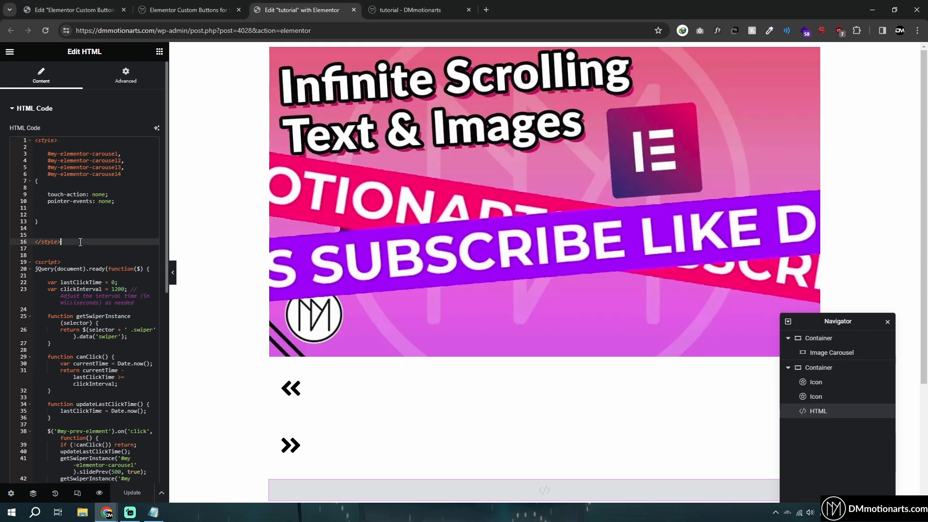
pyautogui.keyDown('shift'); pyautogui.click(35, 137); pyautogui.keyUp('shift')
pyautogui.press('BackSpace')
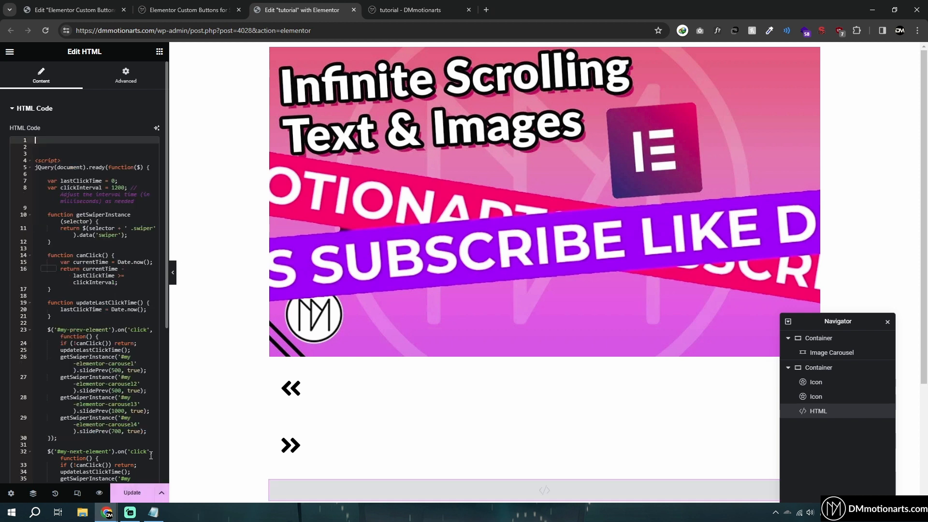
pyautogui.click(133, 500)
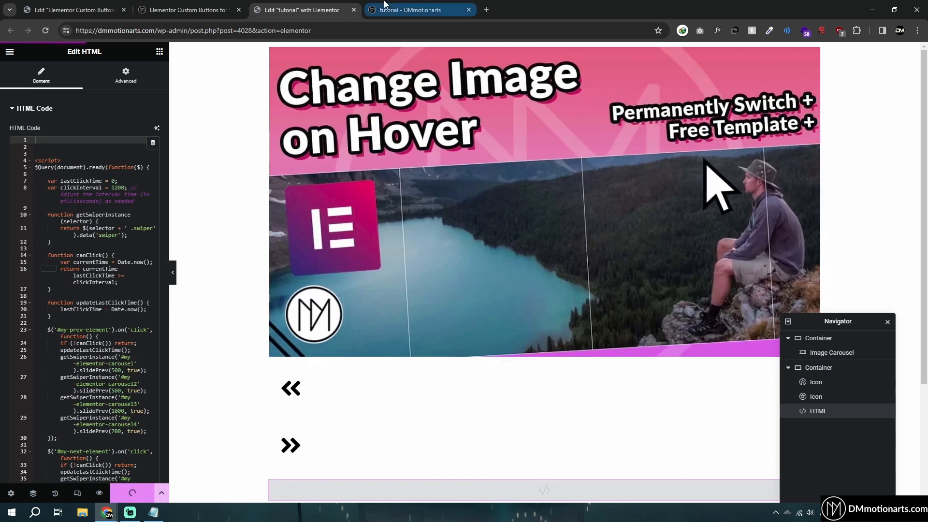
# View the live tutorial page, and try to swipe the testimonial slider by hand on the custom-buttons demo page
pyautogui.click(388, 9)
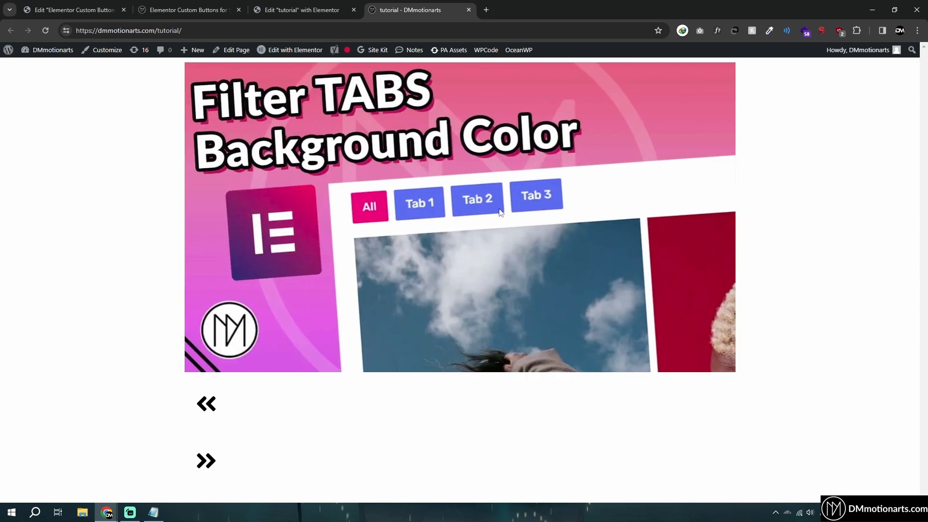
pyautogui.click(165, 5)
pyautogui.scroll(1, 505, 216)
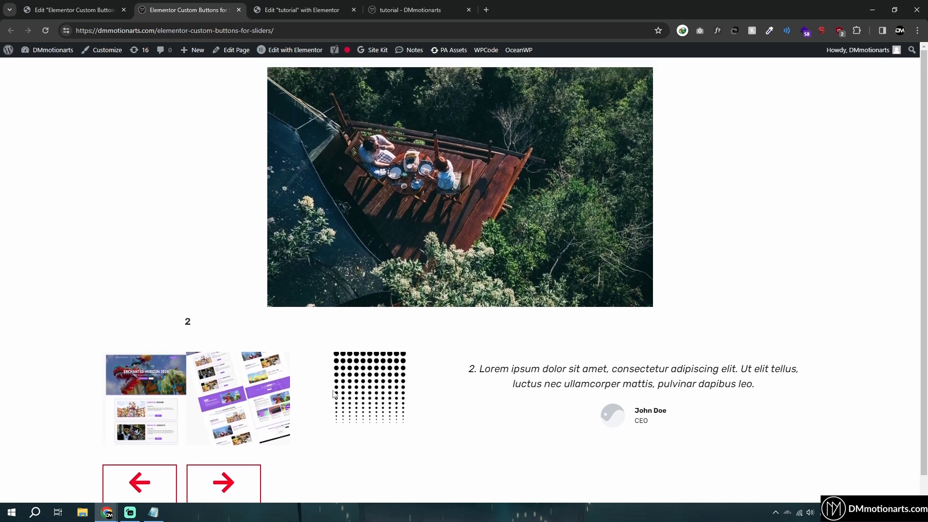
pyautogui.moveTo(545, 390); pyautogui.dragTo(485, 395)
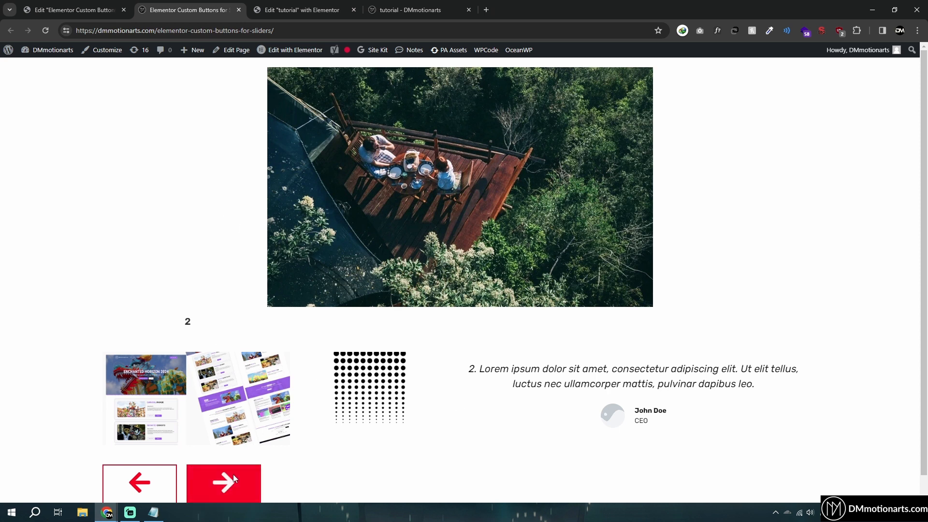
# Paste the style block back at the beginning of the tutorial page's HTML widget code and update the page
pyautogui.click(302, 9)
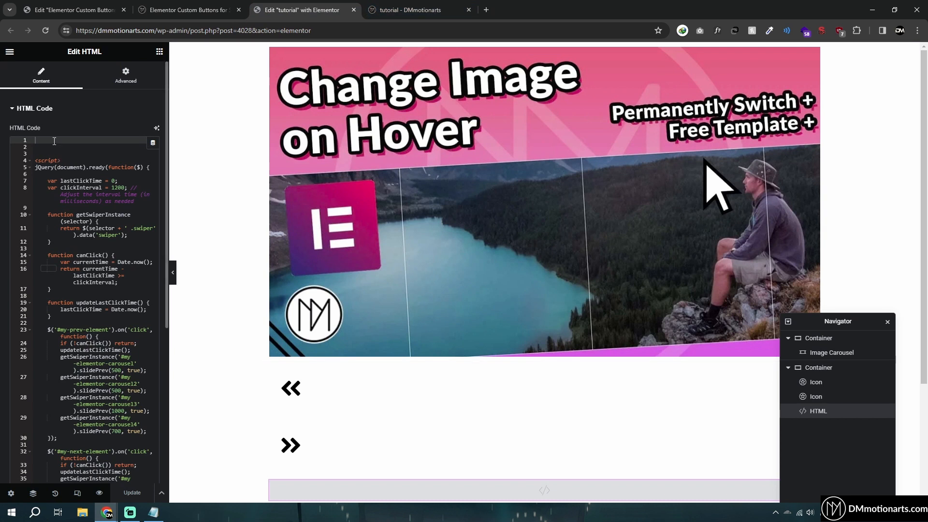
pyautogui.hotkey('ctrl', 'v')
pyautogui.click(140, 498)
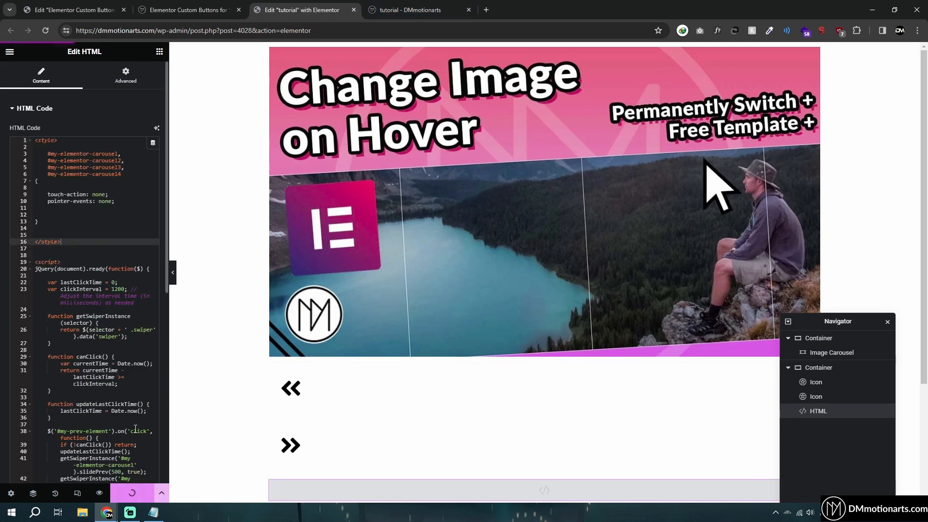
# Examine the clickInterval variable in the Notepad script that sets the minimum time between button clicks
pyautogui.click(153, 513)
pyautogui.scroll(-3, 270, 228)
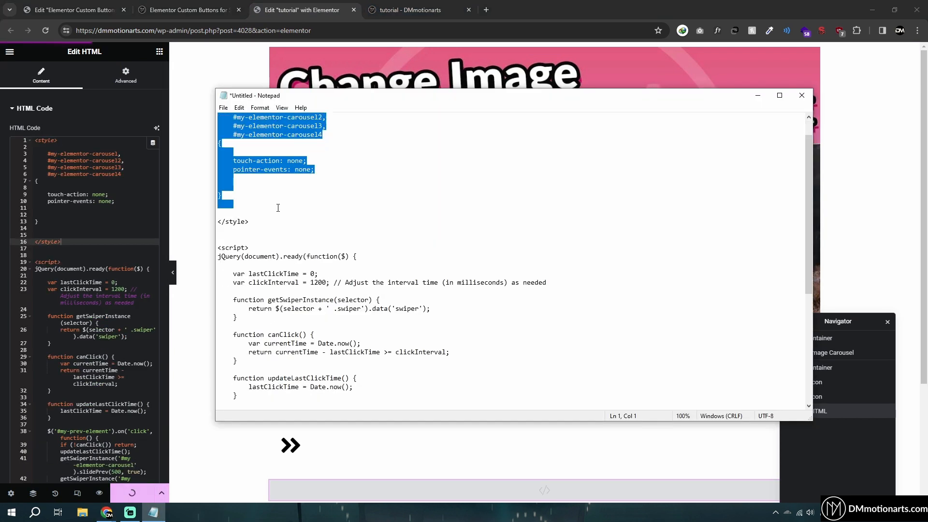
pyautogui.scroll(-1, 269, 229)
pyautogui.click(268, 204)
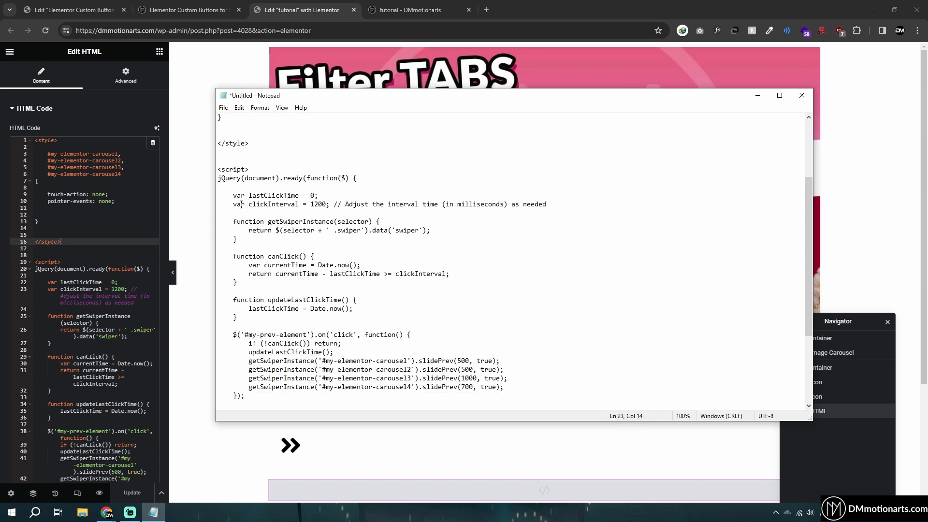
pyautogui.moveTo(312, 205); pyautogui.dragTo(326, 203)
pyautogui.click(326, 204)
pyautogui.click(327, 204)
pyautogui.click(326, 204)
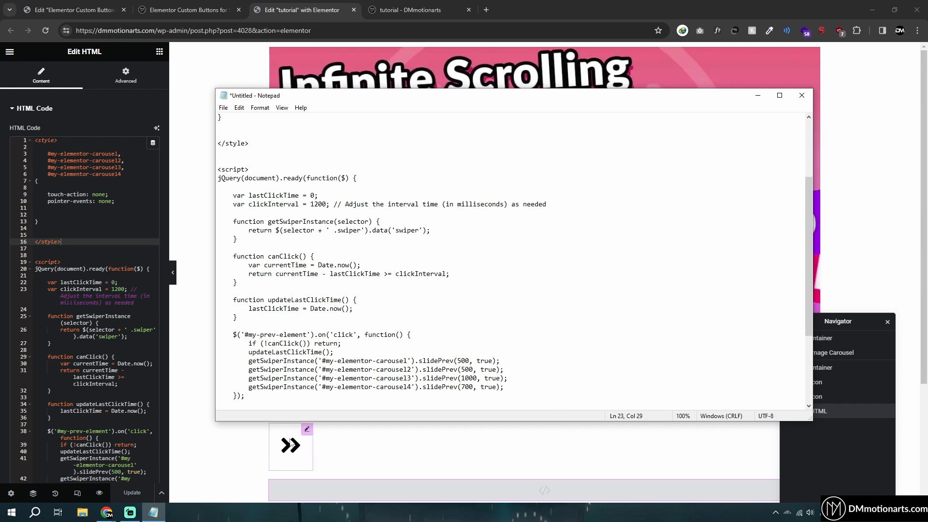
# Test repeated use of the double-right-arrow icon on the live tutorial page
pyautogui.click(382, 6)
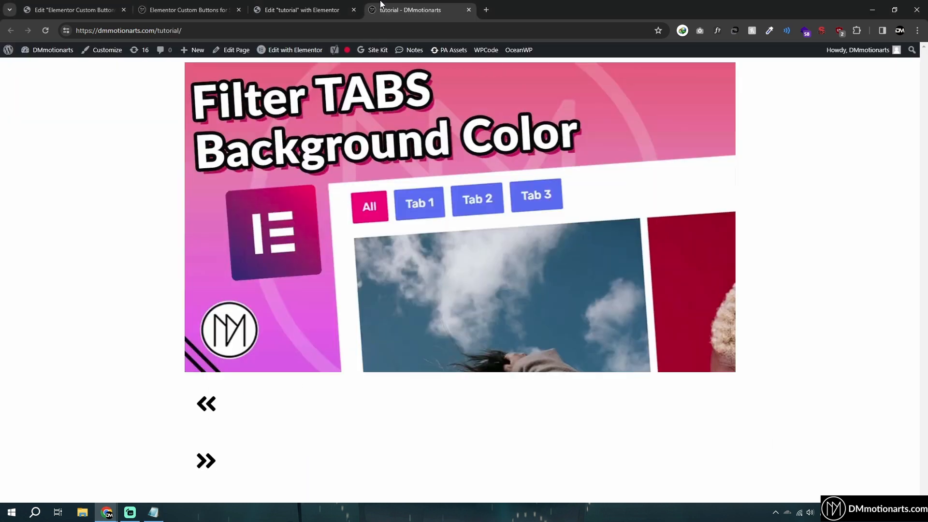
pyautogui.click(208, 459)
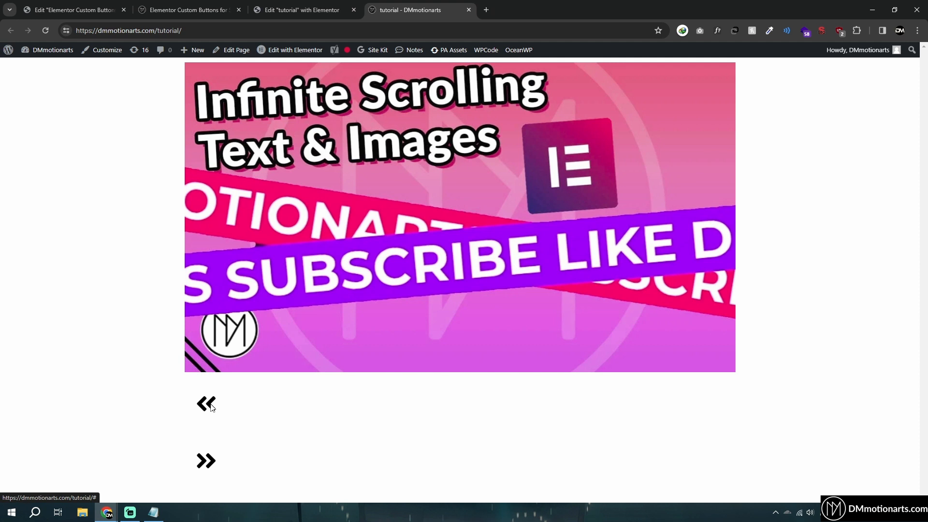
pyautogui.click(215, 460)
pyautogui.click(209, 462)
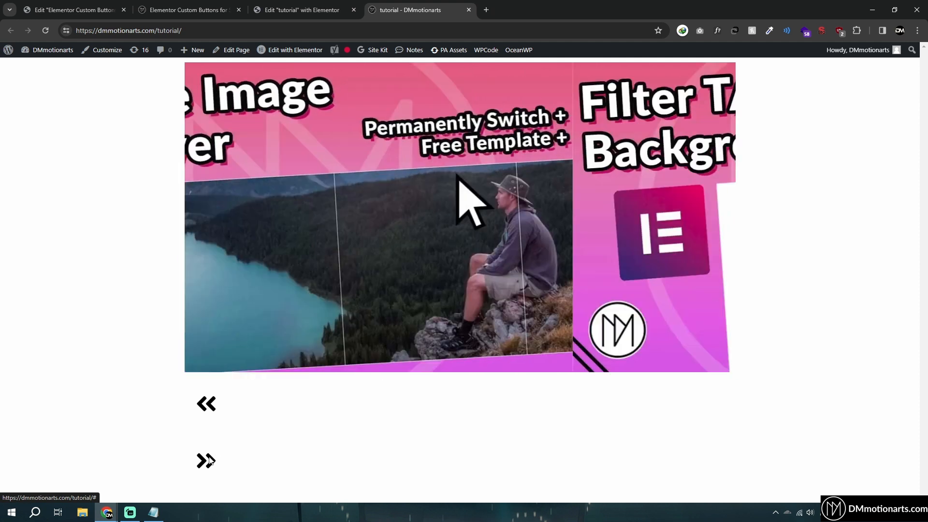
# Revisit the custom-buttons demo page, and examine the slidePrev duration of my-elementor-carousel3 in the Notepad script
pyautogui.click(302, 10)
pyautogui.click(210, 5)
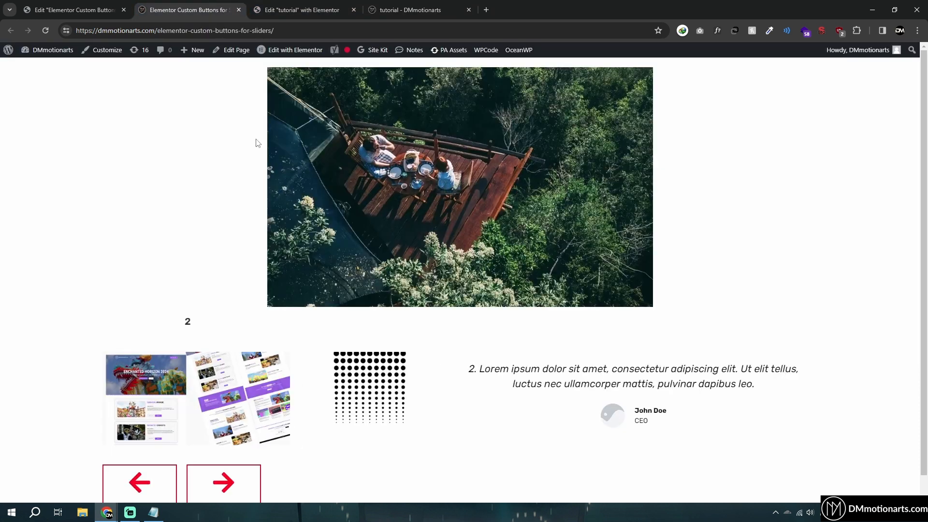
pyautogui.click(302, 10)
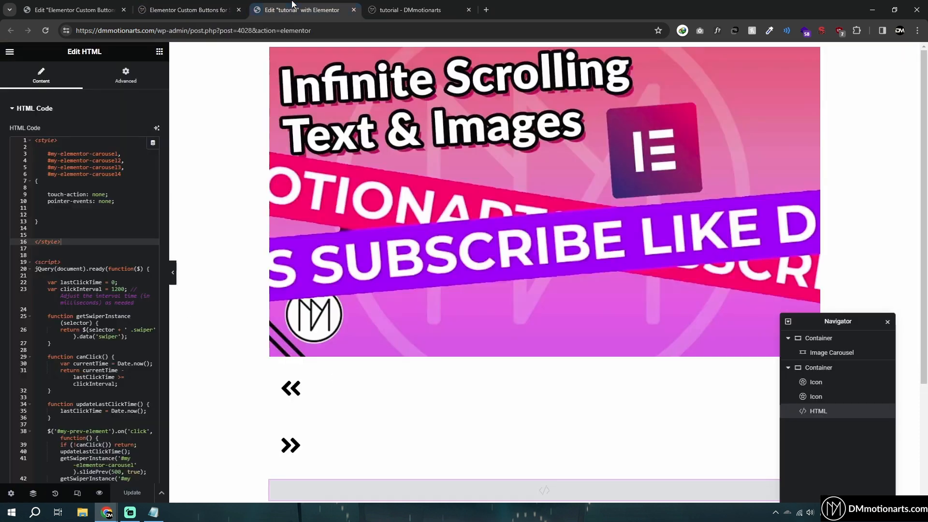
pyautogui.click(194, 11)
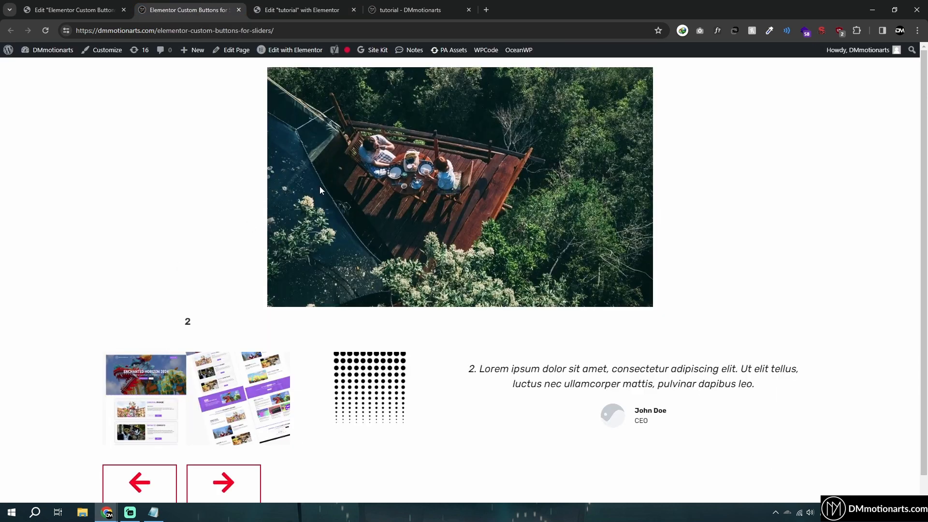
pyautogui.click(154, 513)
pyautogui.scroll(-4, 439, 319)
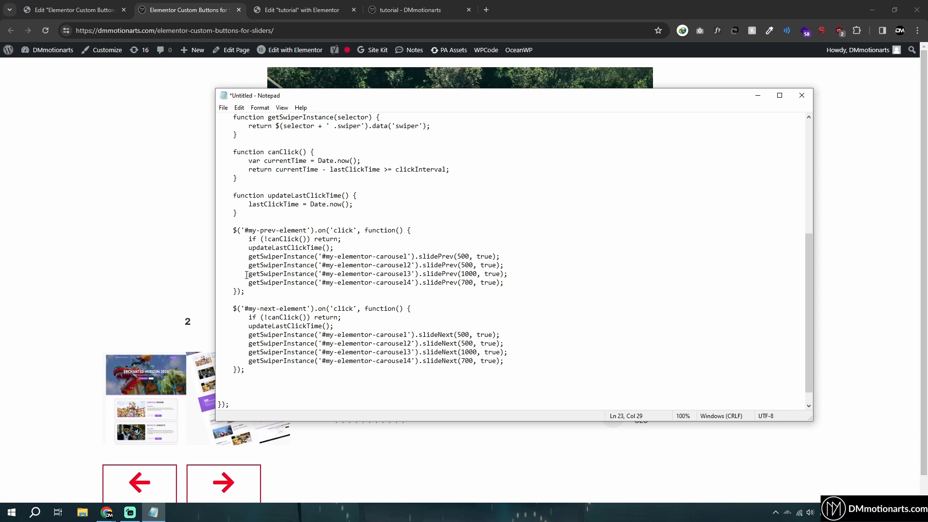
pyautogui.moveTo(461, 274); pyautogui.dragTo(478, 275)
pyautogui.click(475, 275)
pyautogui.click(475, 274)
# Advance the demo page's sliders several times with the red next arrow to compare their transition speeds
pyautogui.click(80, 262)
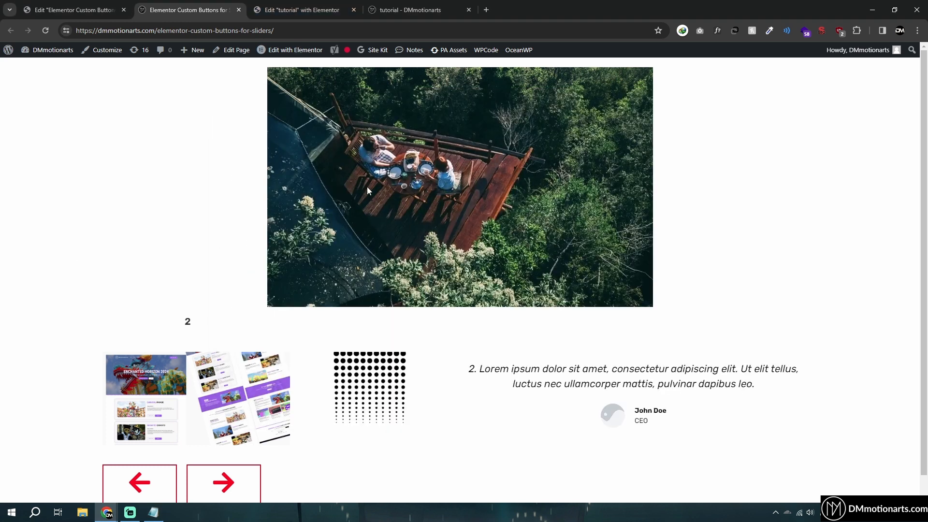
pyautogui.click(230, 481)
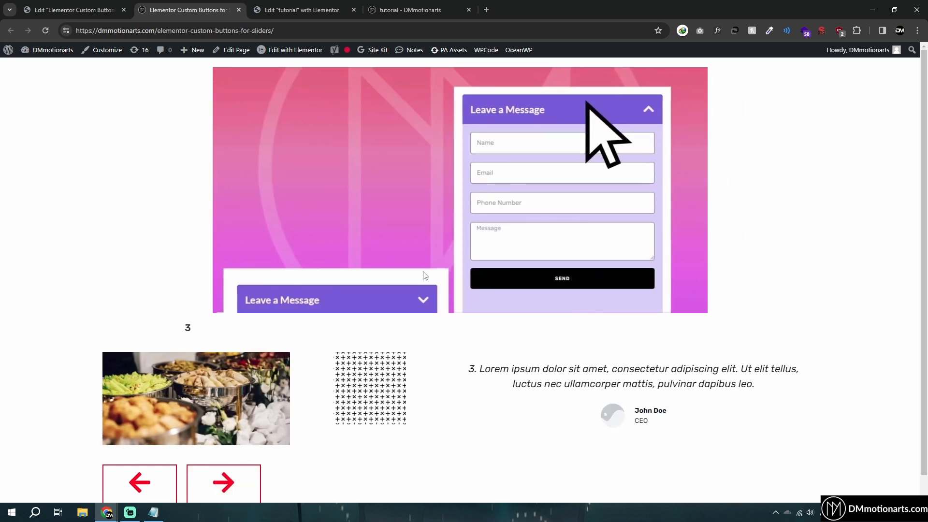
pyautogui.click(236, 474)
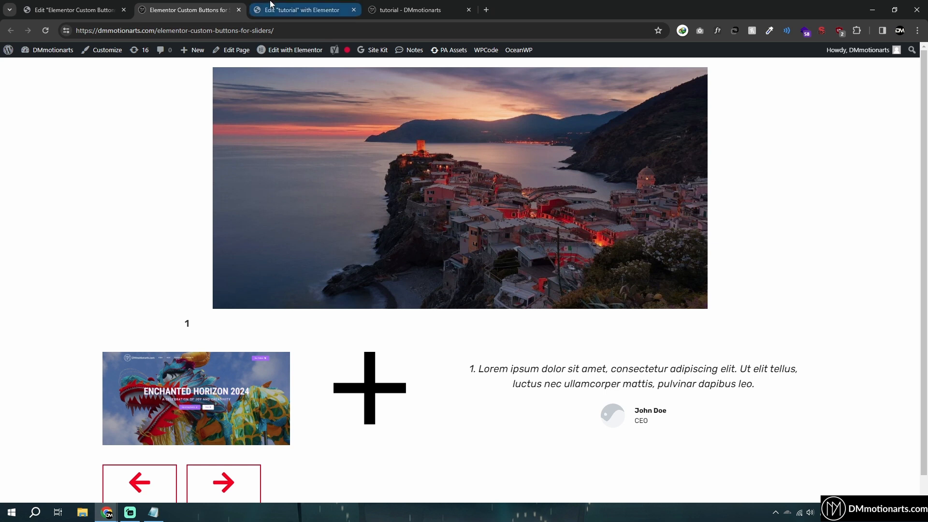
pyautogui.click(284, 13)
pyautogui.click(211, 5)
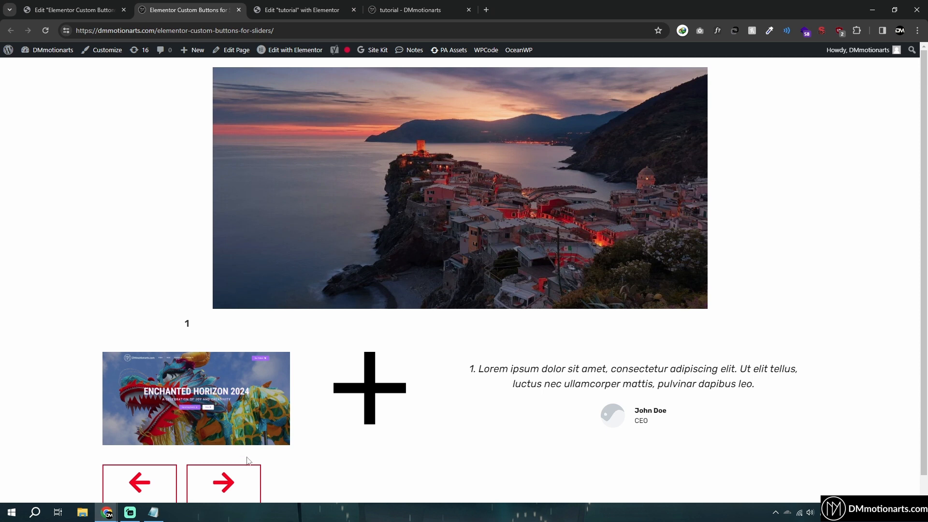
pyautogui.click(237, 472)
pyautogui.click(238, 472)
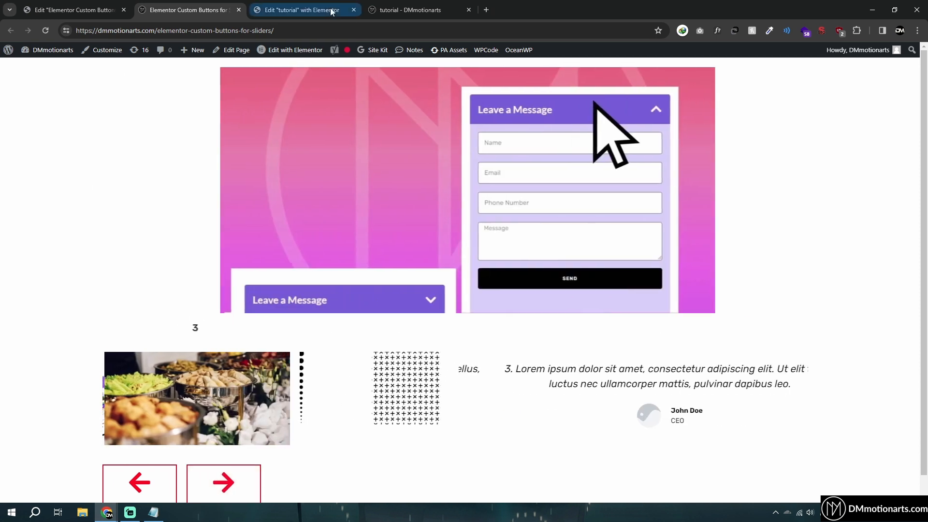
# Check the clickInterval value in the Notepad script, and test the demo page's next arrow again
pyautogui.hotkey('alt', 'Tab')
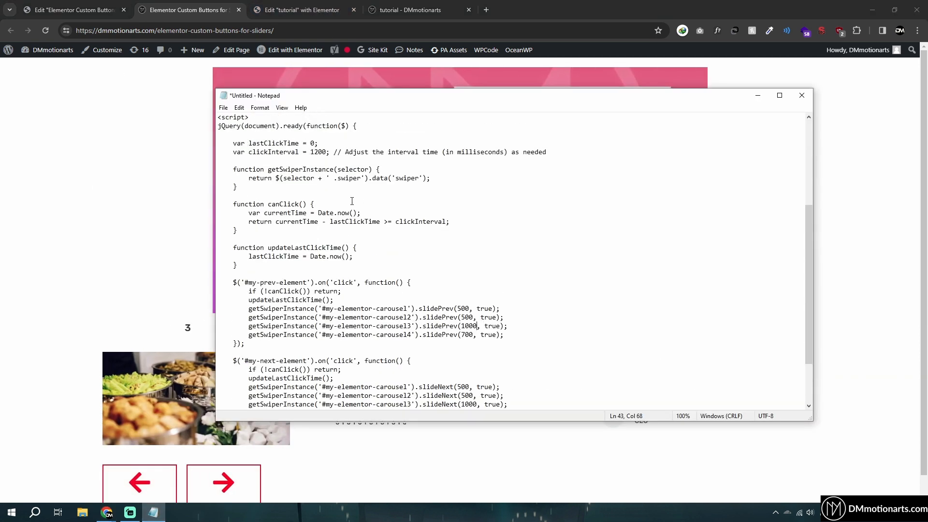
pyautogui.moveTo(311, 152); pyautogui.dragTo(319, 152)
pyautogui.hotkey('alt', 'Tab')
pyautogui.click(230, 487)
# Back in the tutorial page editor, review the script's swiper, canChick and updateLastClickTime functions and its click interval in Notepad
pyautogui.click(324, 4)
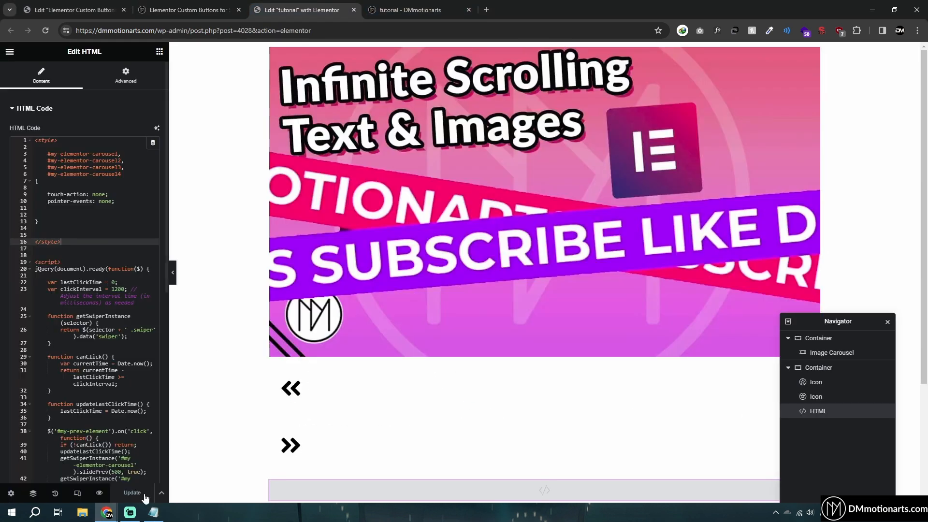
pyautogui.click(154, 513)
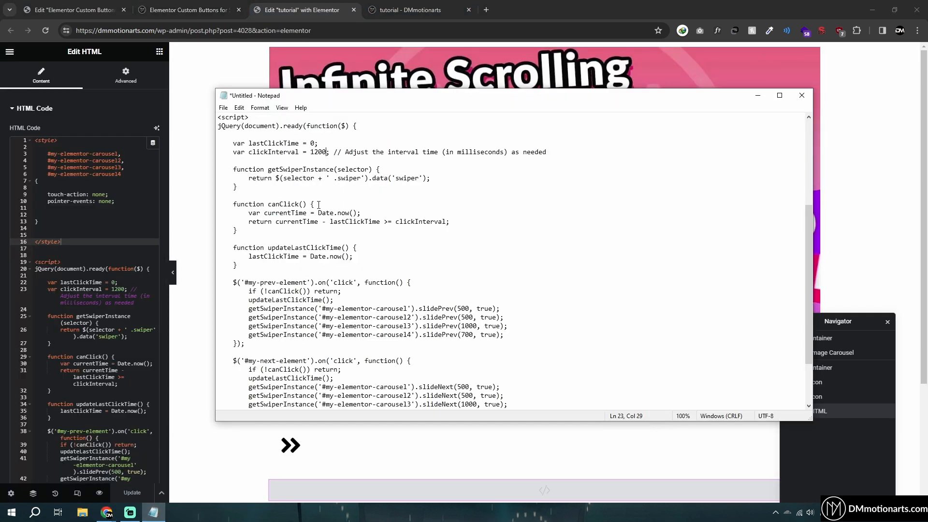
pyautogui.moveTo(233, 180); pyautogui.dragTo(355, 257)
pyautogui.moveTo(237, 265); pyautogui.dragTo(230, 194)
pyautogui.click(230, 187)
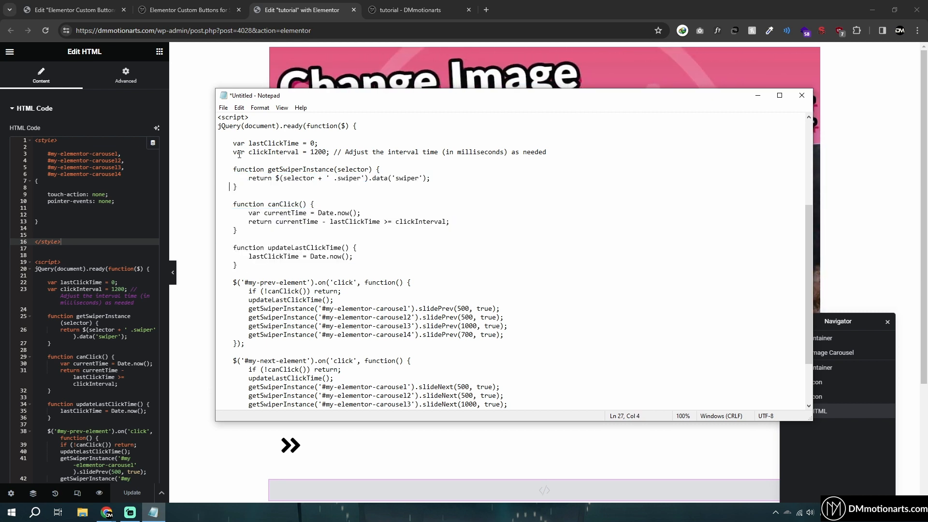
pyautogui.moveTo(311, 152); pyautogui.dragTo(326, 155)
pyautogui.click(326, 154)
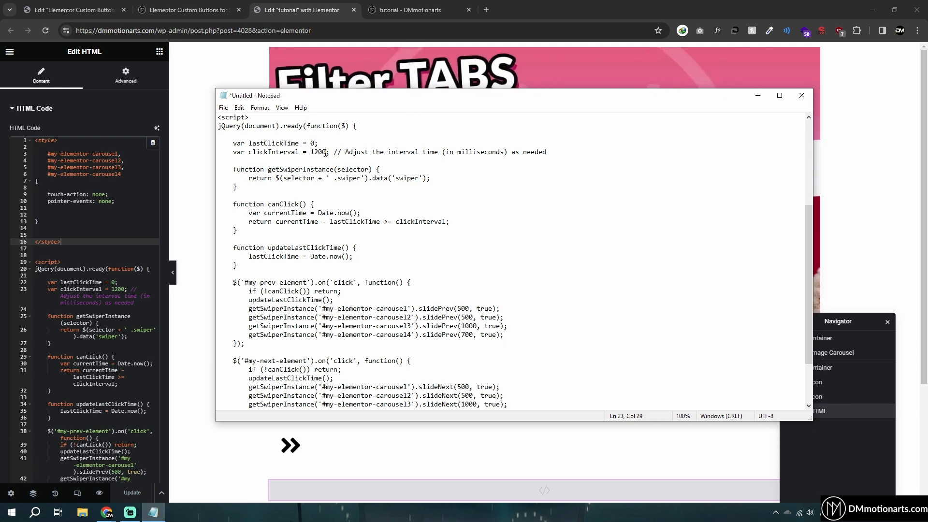
# Compare the clickInterval value with the slidePrev durations of the four carousels in the Notepad script
pyautogui.moveTo(312, 153); pyautogui.dragTo(327, 152)
pyautogui.click(325, 152)
pyautogui.click(463, 323)
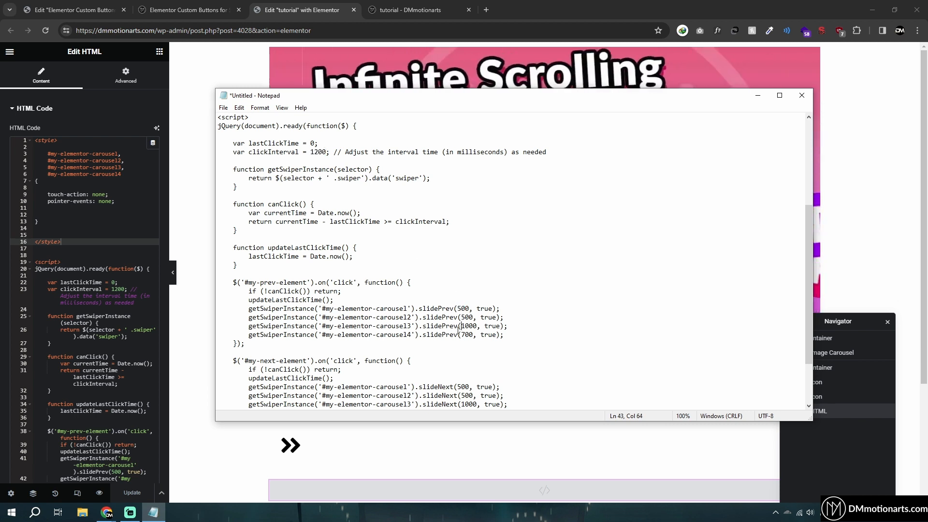
pyautogui.doubleClick(460, 309)
pyautogui.moveTo(457, 309); pyautogui.dragTo(474, 336)
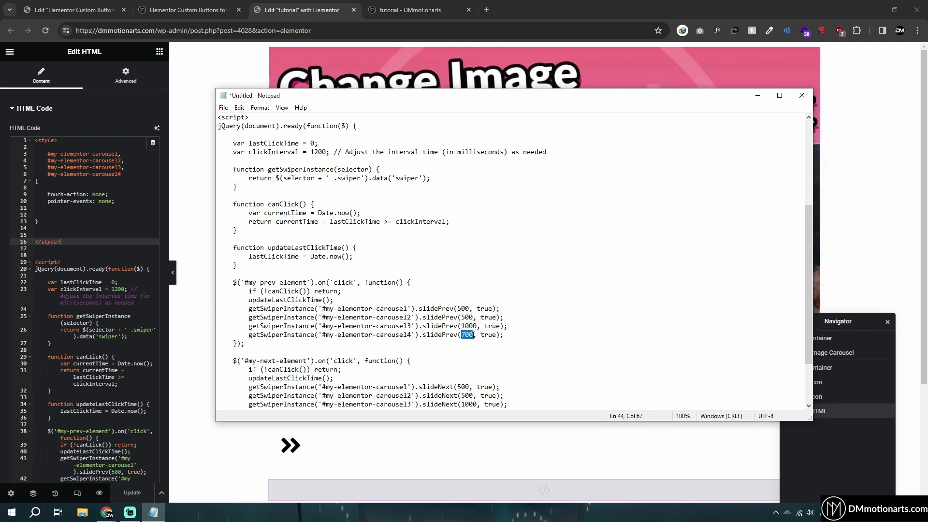
pyautogui.click(472, 336)
pyautogui.moveTo(461, 326); pyautogui.dragTo(474, 327)
pyautogui.moveTo(311, 152); pyautogui.dragTo(324, 153)
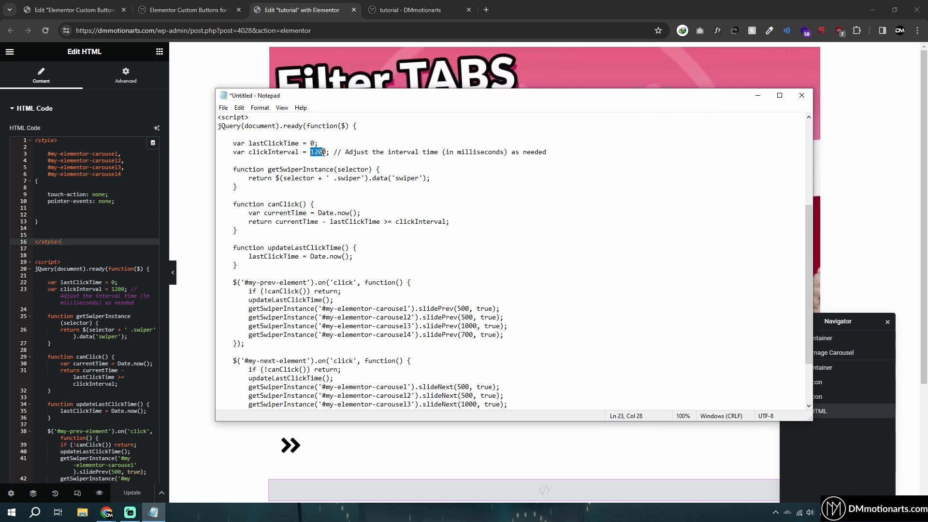
pyautogui.click(326, 152)
pyautogui.doubleClick(385, 325)
pyautogui.click(386, 325)
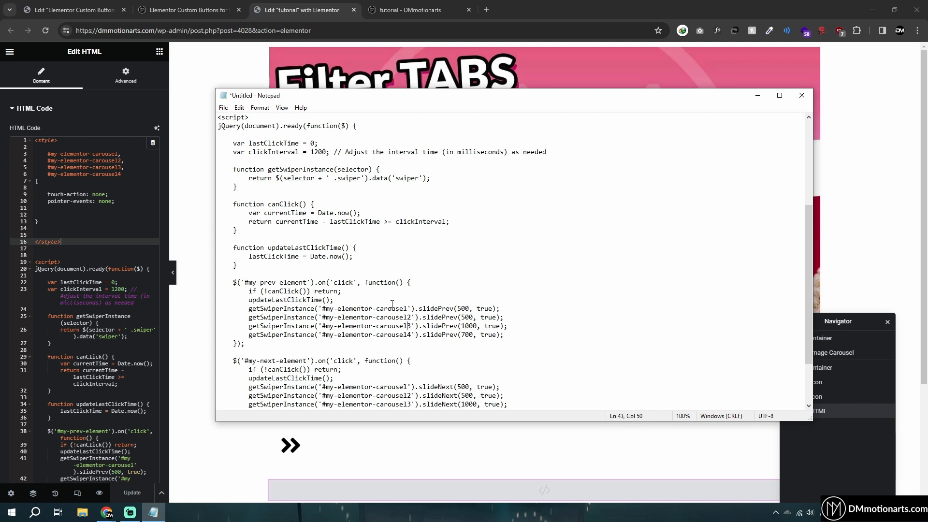
# In the tutorial page editor, set the direction of the container holding the arrow icons to Row - horizontal
pyautogui.click(376, 3)
pyautogui.hotkey('ctrl', 'pageup')
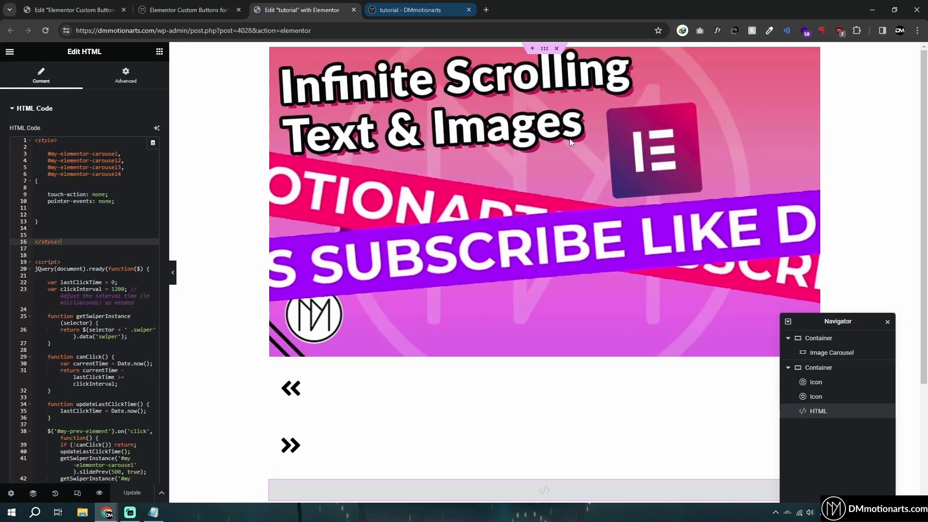
pyautogui.click(829, 353)
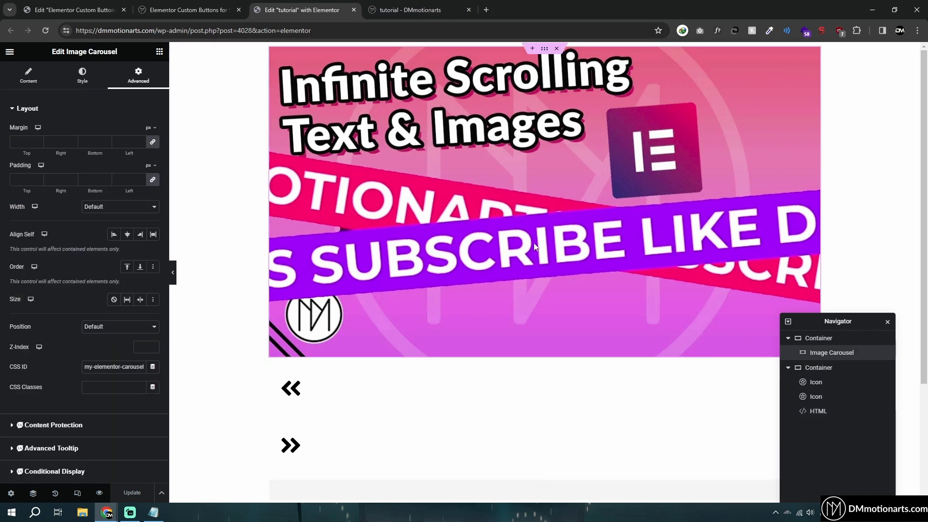
pyautogui.click(160, 52)
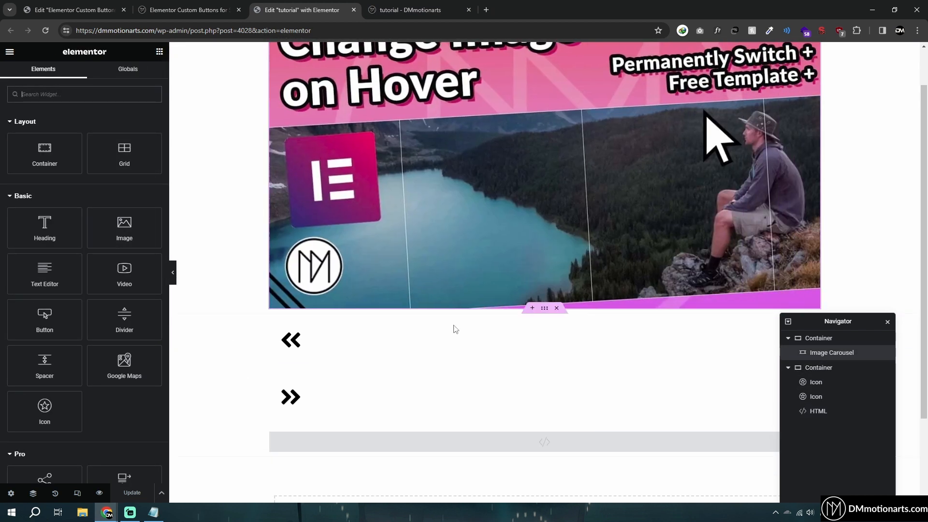
pyautogui.click(546, 309)
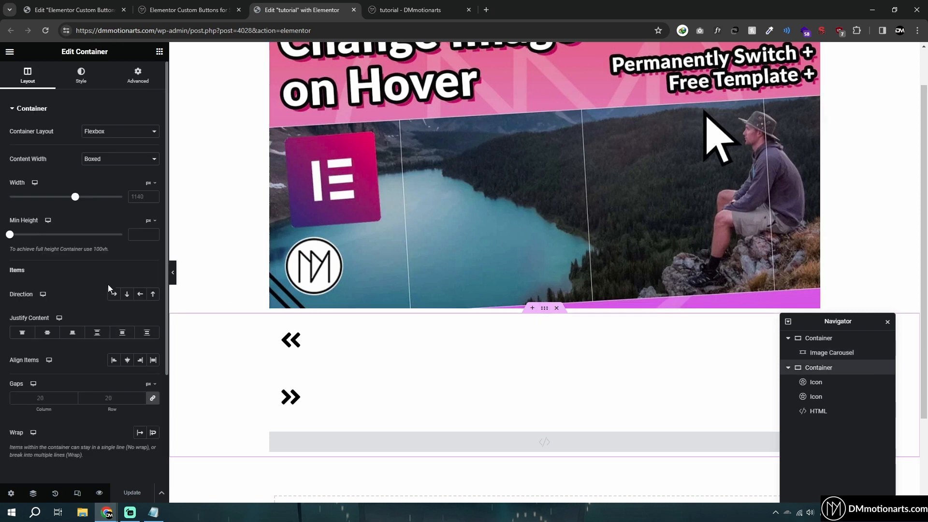
pyautogui.click(112, 294)
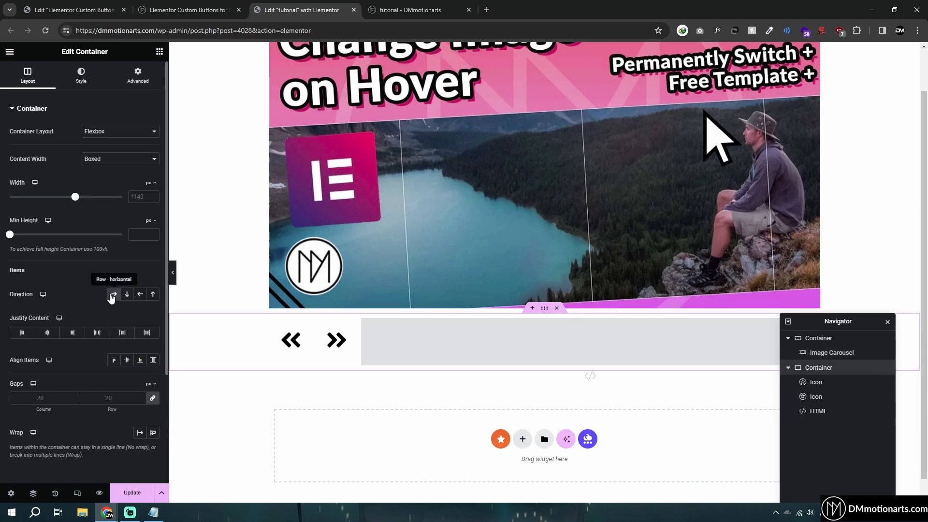
# Hide the HTML widget on desktop, tablet portrait and mobile portrait, and update the page
pyautogui.click(411, 346)
pyautogui.click(125, 75)
pyautogui.scroll(-4, 15, 386)
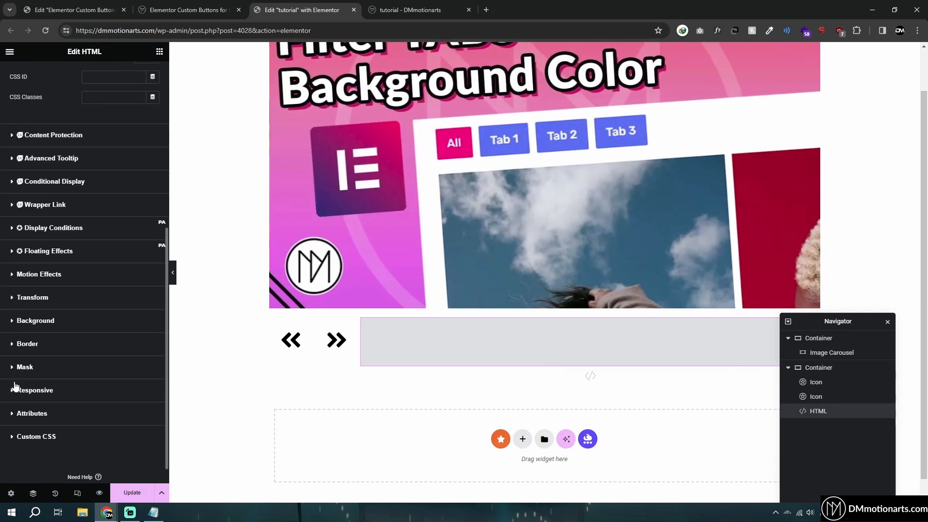
pyautogui.click(15, 390)
pyautogui.click(146, 430)
pyautogui.click(146, 447)
pyautogui.click(147, 464)
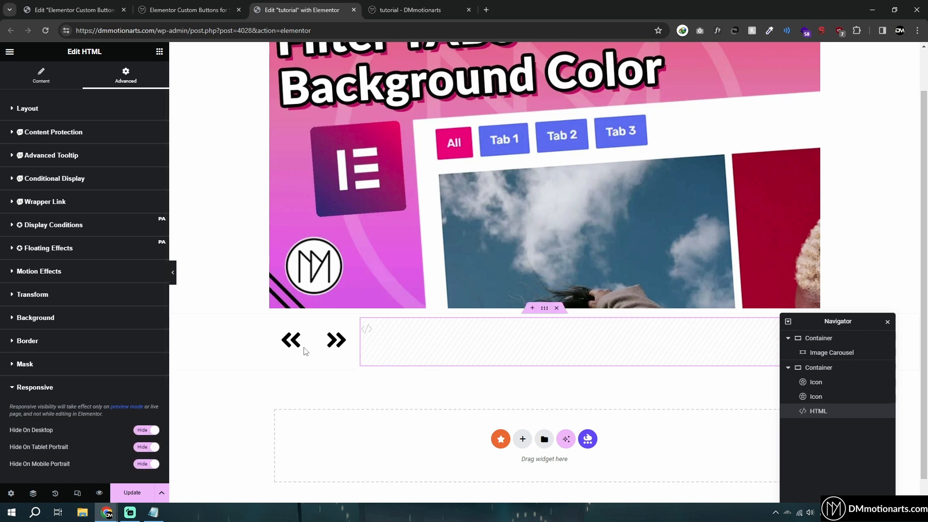
pyautogui.click(173, 273)
pyautogui.click(4, 274)
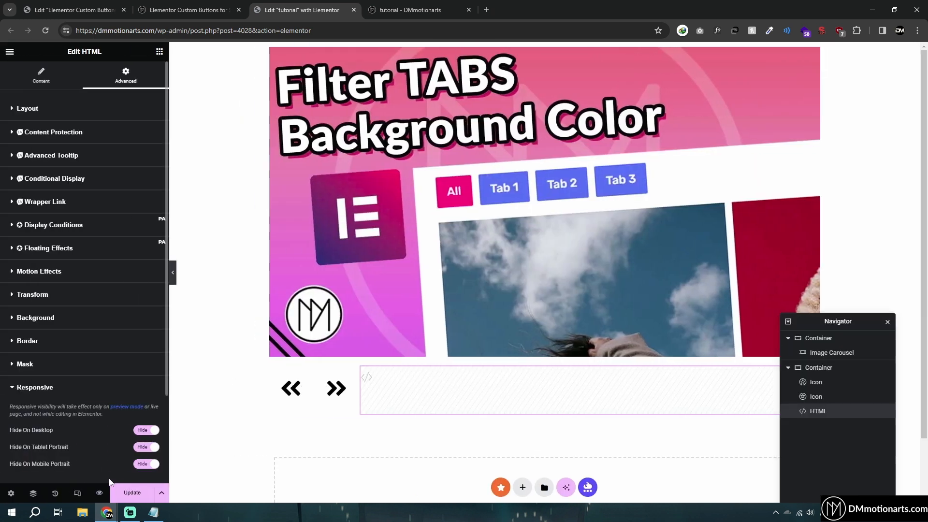
pyautogui.click(120, 491)
# Find the Testimonial Carousel widget by searching for "testim" and place it below the image carousel in the same container
pyautogui.click(159, 52)
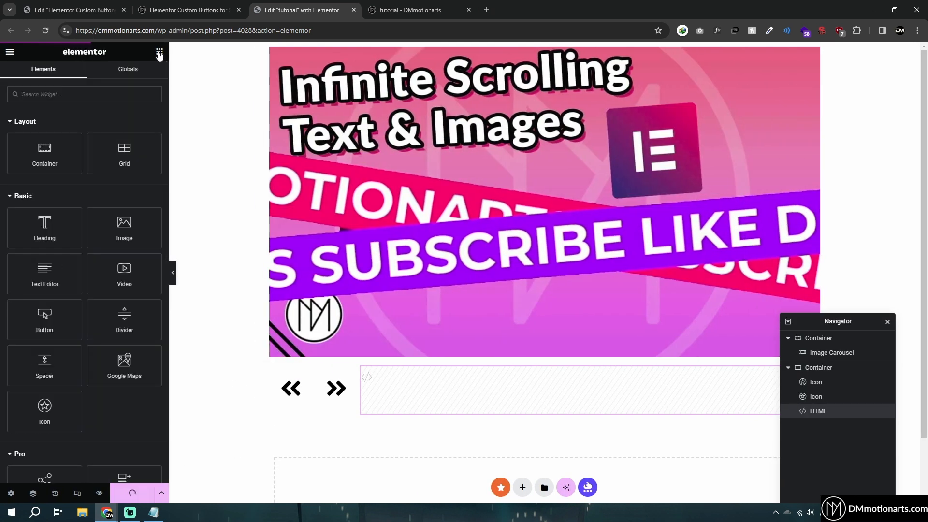
pyautogui.click(134, 93)
pyautogui.write('t')
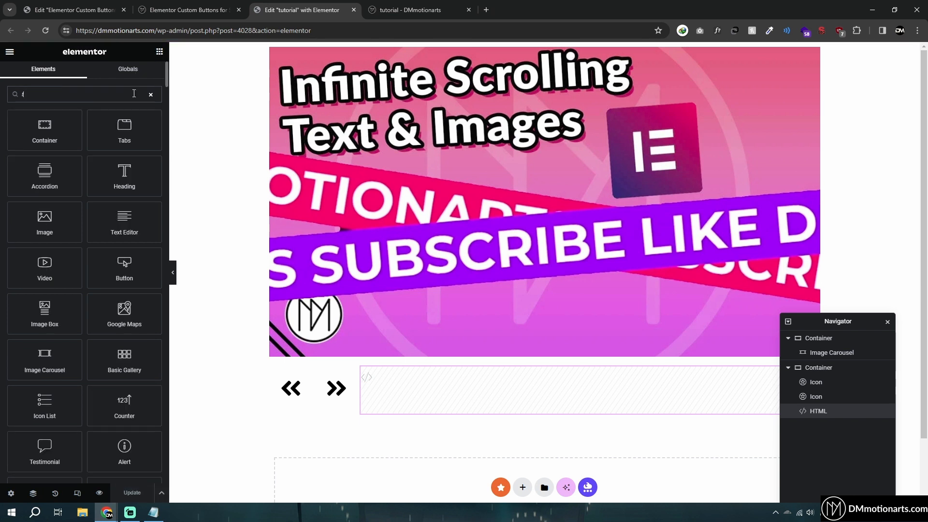
pyautogui.write('estin')
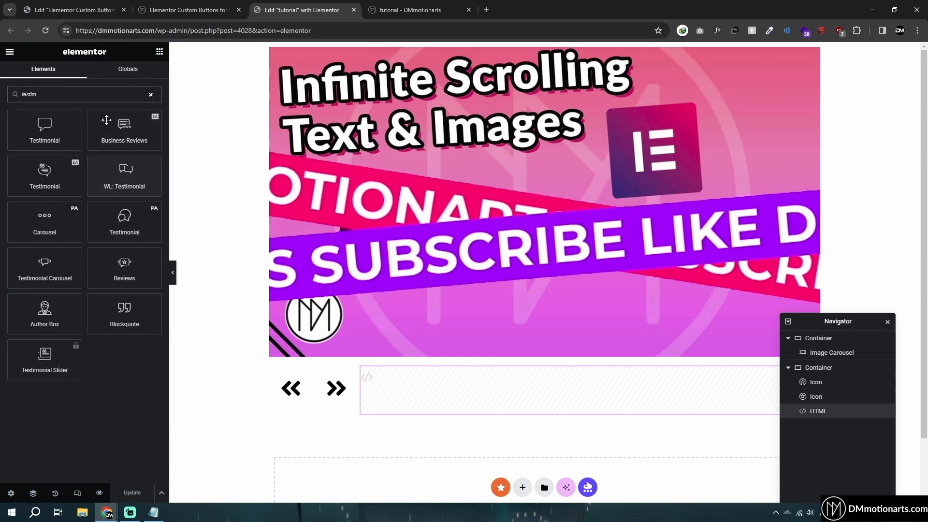
pyautogui.moveTo(52, 268); pyautogui.dragTo(73, 270)
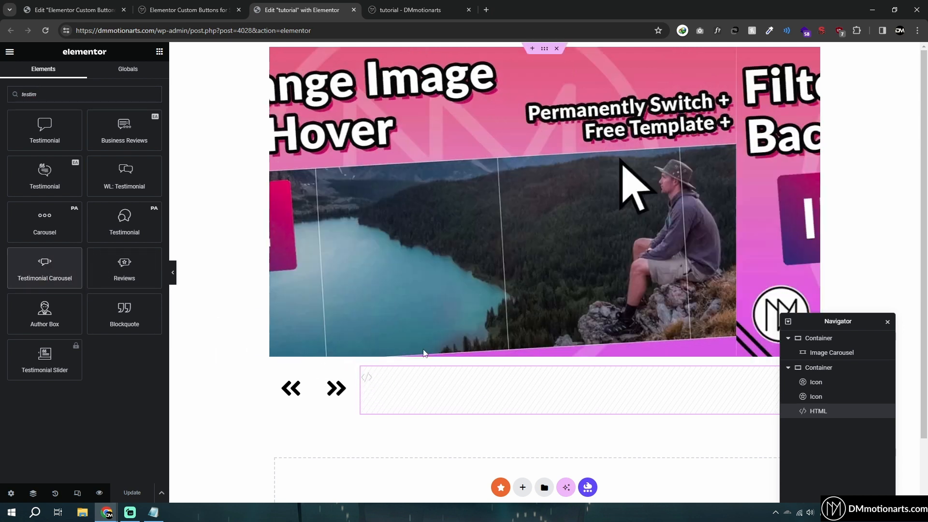
pyautogui.click(819, 338)
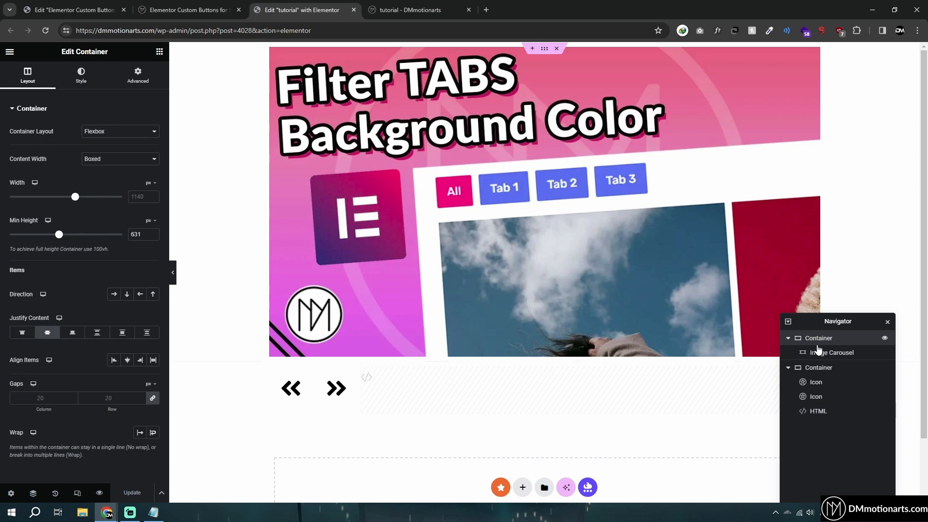
pyautogui.click(159, 51)
pyautogui.write('testim')
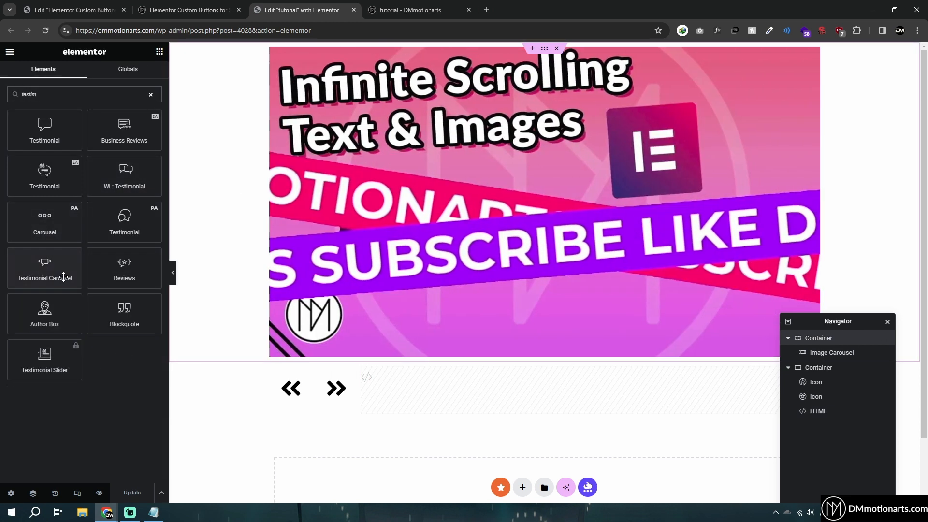
pyautogui.moveTo(73, 271); pyautogui.dragTo(333, 384)
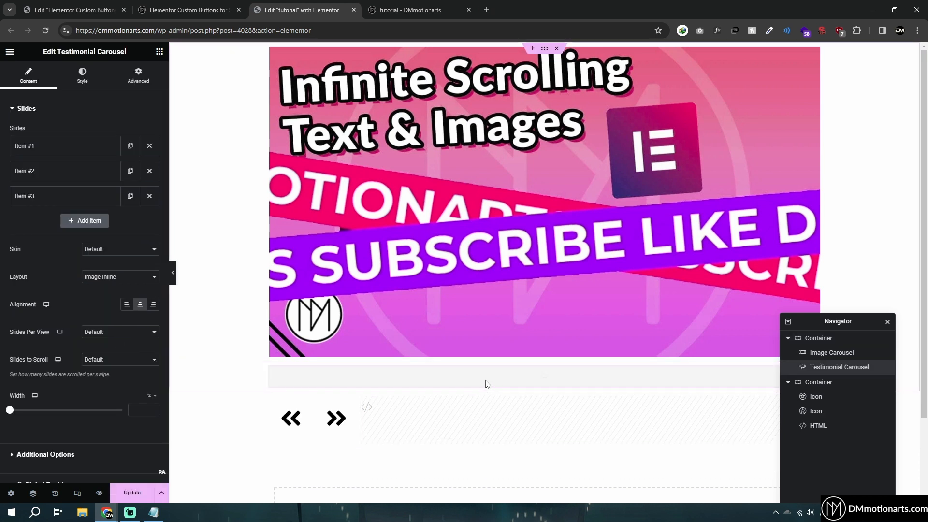
pyautogui.scroll(-2, 517, 319)
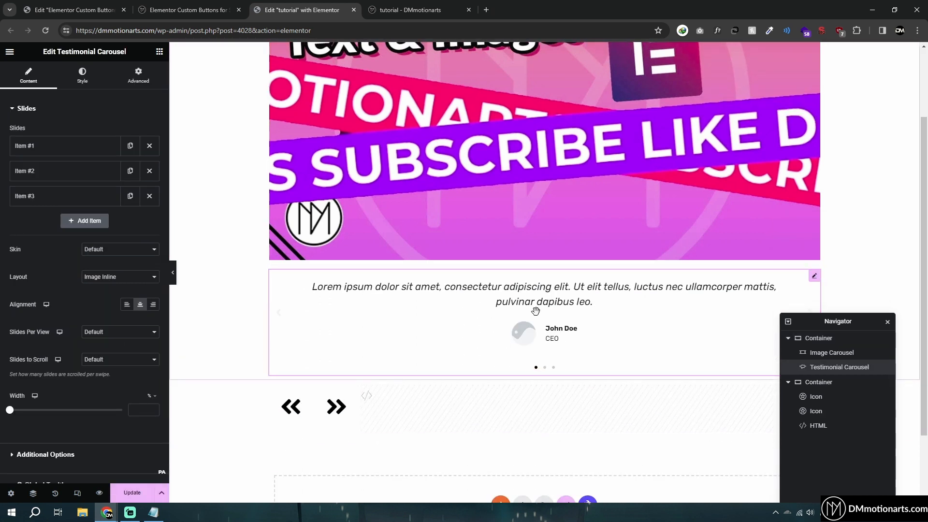
pyautogui.moveTo(825, 322); pyautogui.dragTo(817, 381)
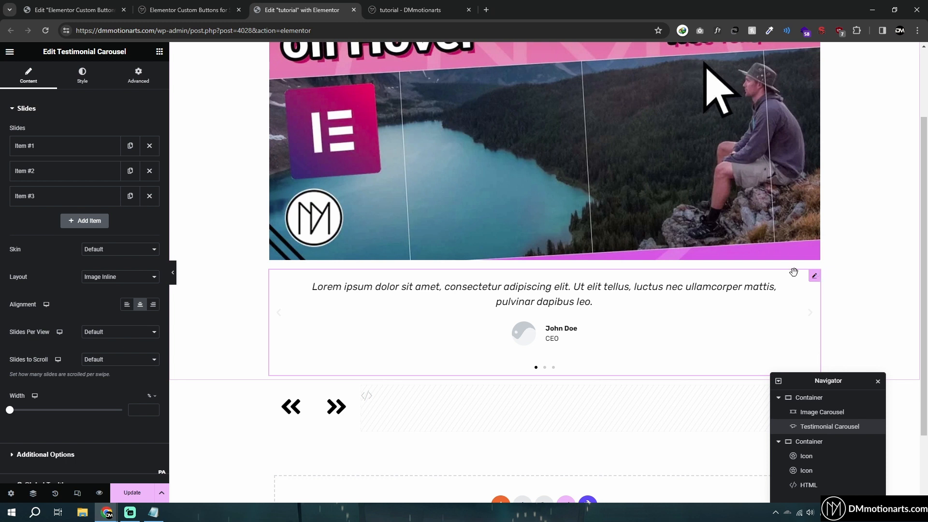
# Show the testimonial carousel's advanced settings and copy the ID my-elementor-carousel2 without its # from the Notepad style rules
pyautogui.click(139, 76)
pyautogui.hotkey('alt', 'Tab')
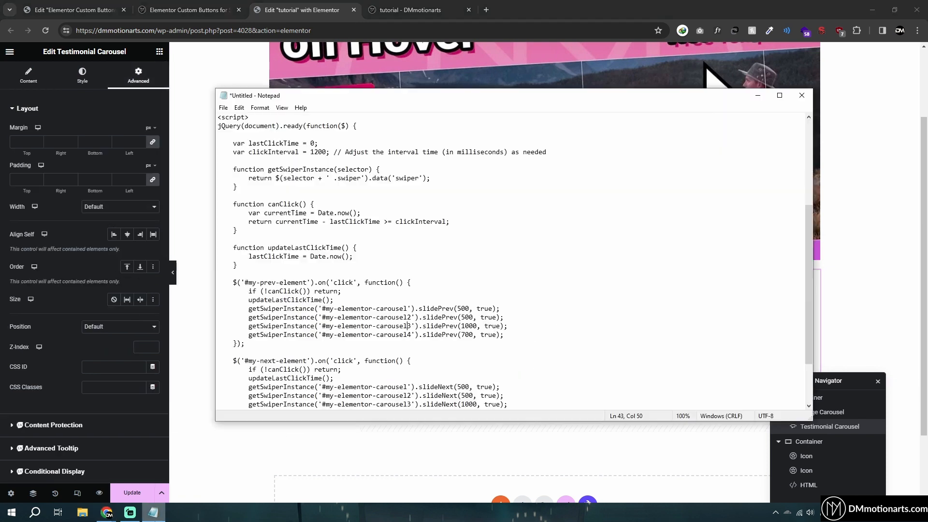
pyautogui.scroll(6, 337, 240)
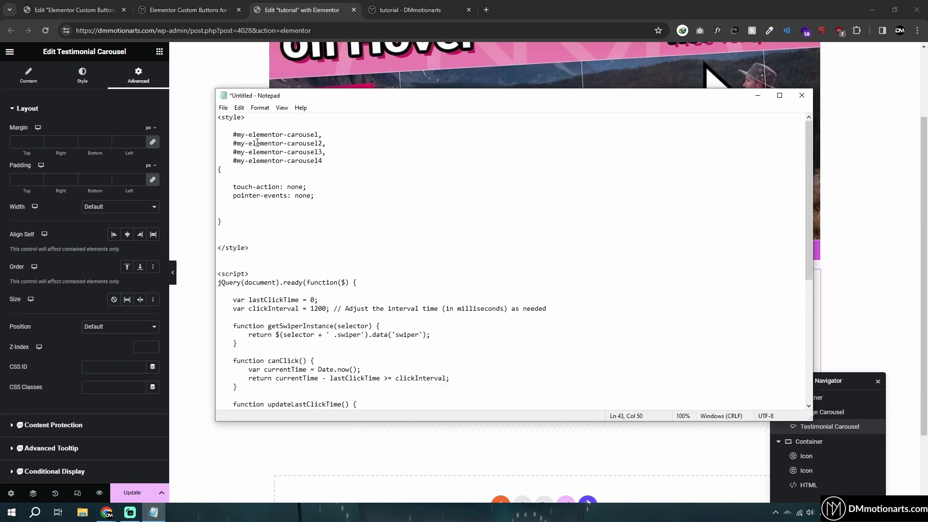
pyautogui.moveTo(234, 144); pyautogui.dragTo(318, 144)
pyautogui.click(276, 144)
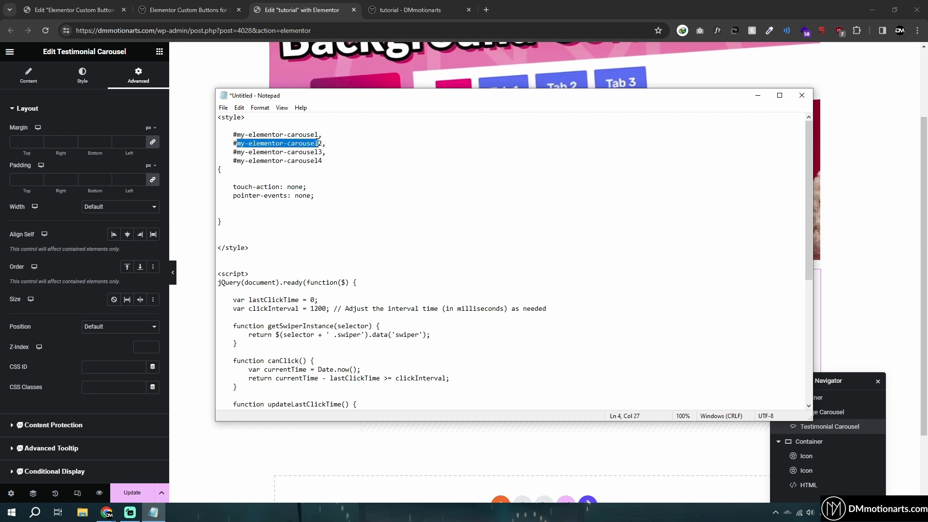
# Set the testimonial carousel's CSS ID to my-elementor-carousel2, leaving its CSS Classes empty, and update the page
pyautogui.click(109, 387)
pyautogui.write('my-elementor-carousel2')
pyautogui.hotkey('ctrl', 'a')
pyautogui.hotkey('ctrl', 'x')
pyautogui.click(114, 368)
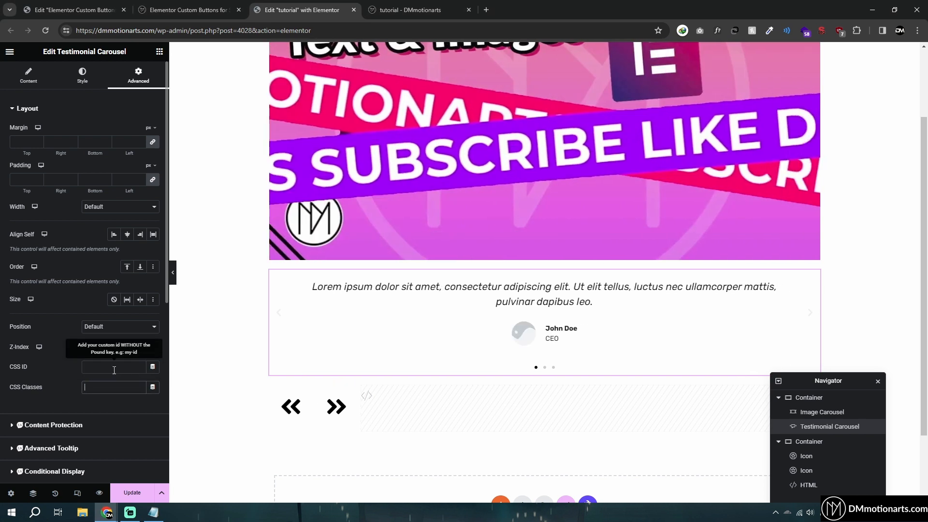
pyautogui.hotkey('ctrl', 'v')
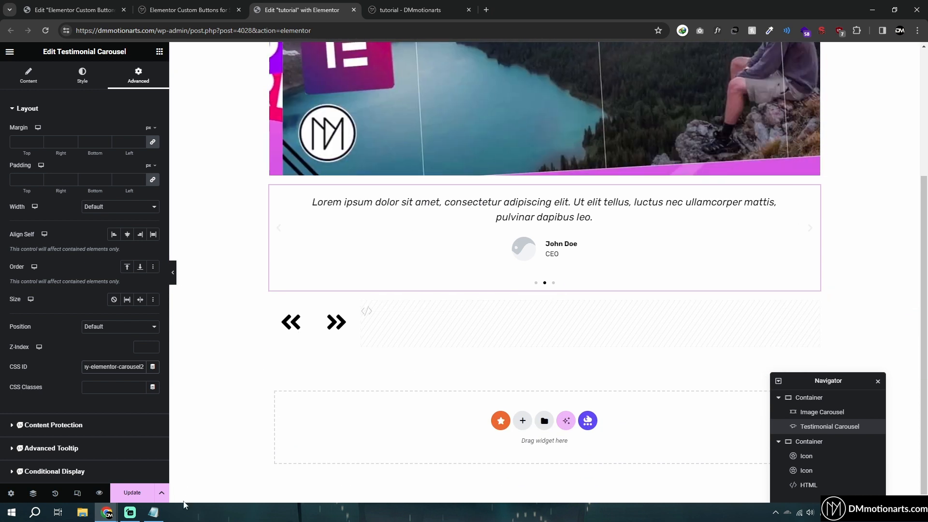
pyautogui.hotkey('alt', 'Tab')
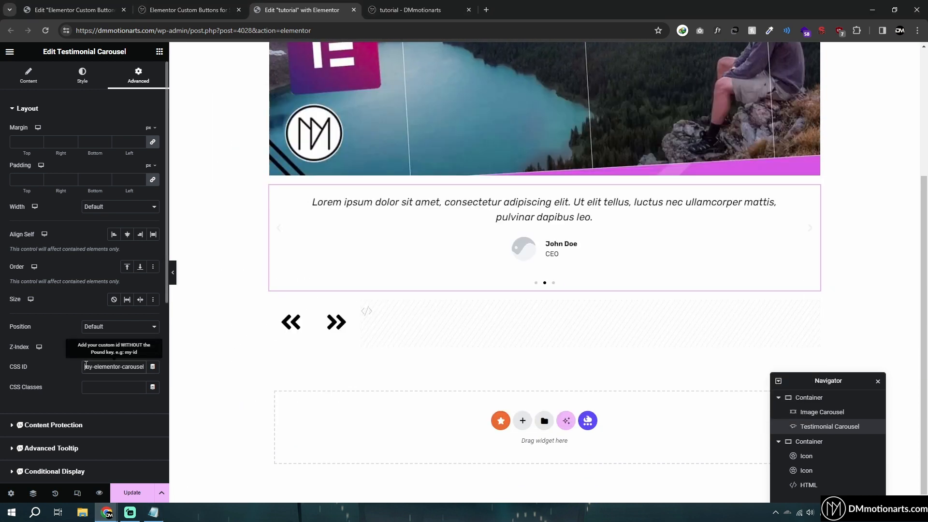
pyautogui.click(83, 367)
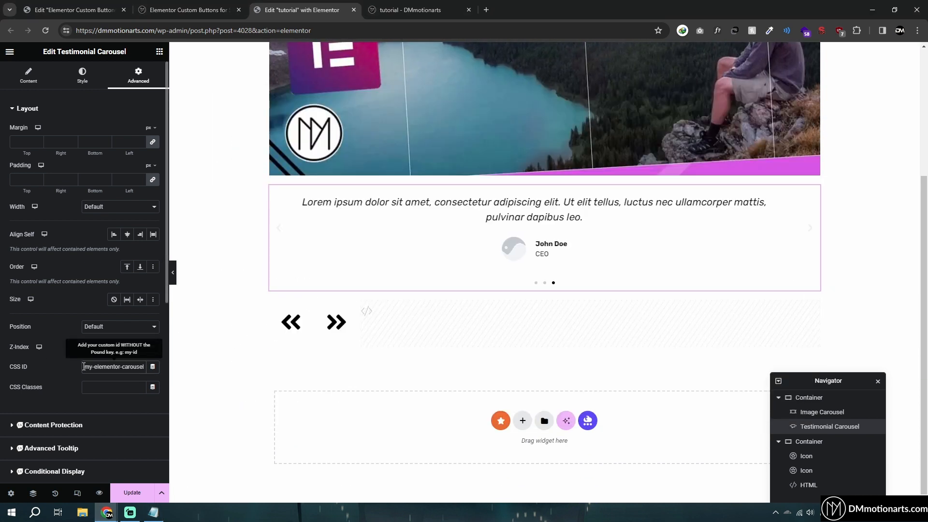
pyautogui.click(126, 493)
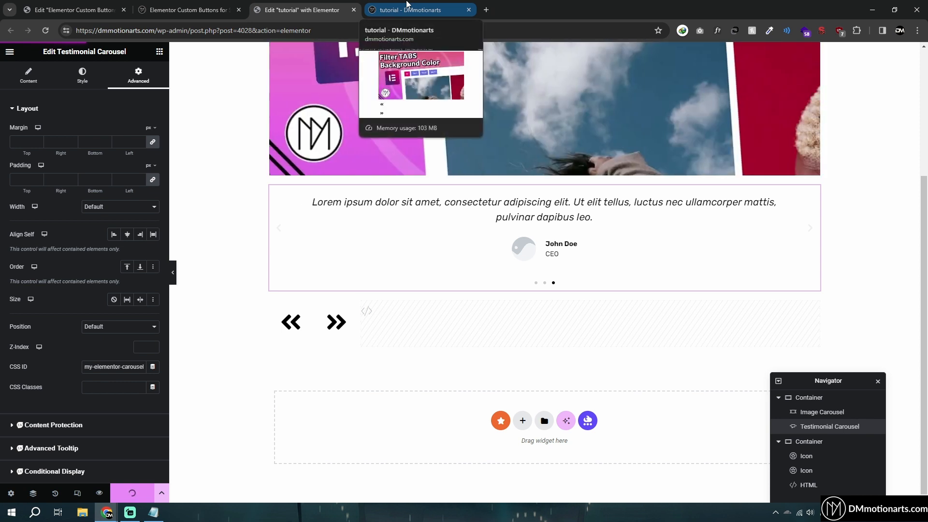
# Review the list of carousel ID selectors in the Notepad style rules
pyautogui.hotkey('alt', 'Tab')
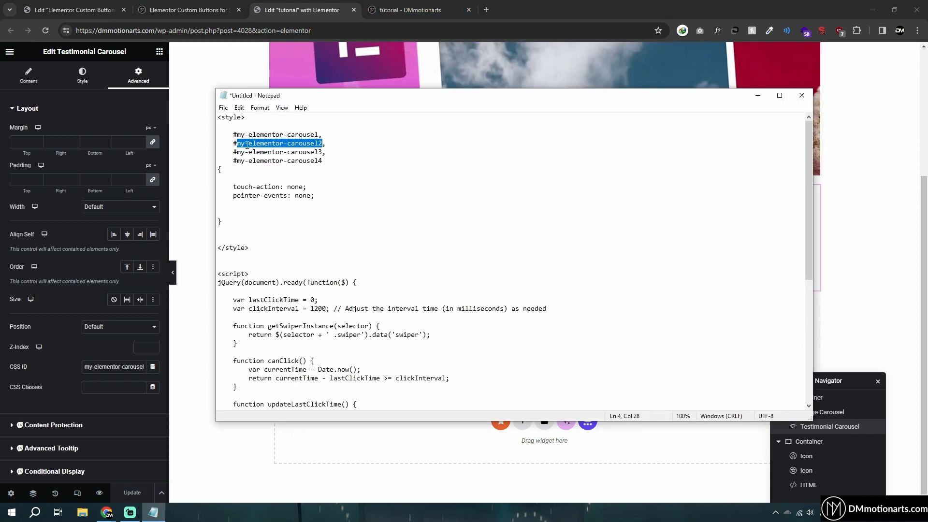
pyautogui.moveTo(234, 135); pyautogui.dragTo(327, 167)
pyautogui.click(354, 166)
# Reload the live tutorial page, test both carousels with the next and previous arrows, and return to the page editor
pyautogui.click(413, 7)
pyautogui.press('F5')
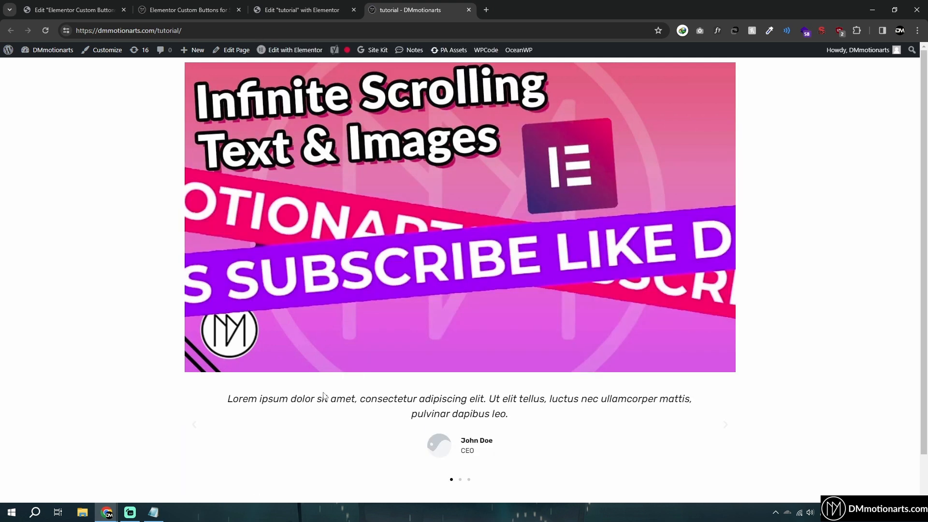
pyautogui.scroll(-1, 309, 411)
pyautogui.click(255, 474)
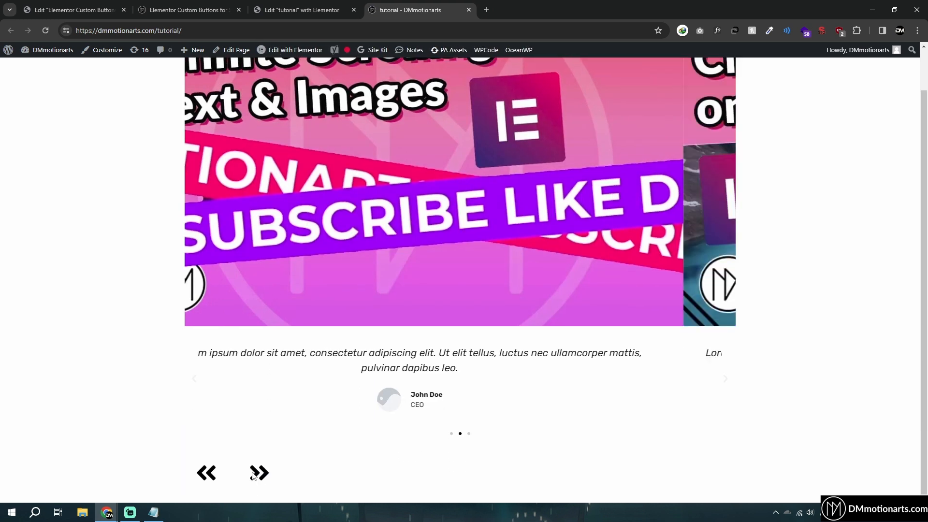
pyautogui.click(207, 474)
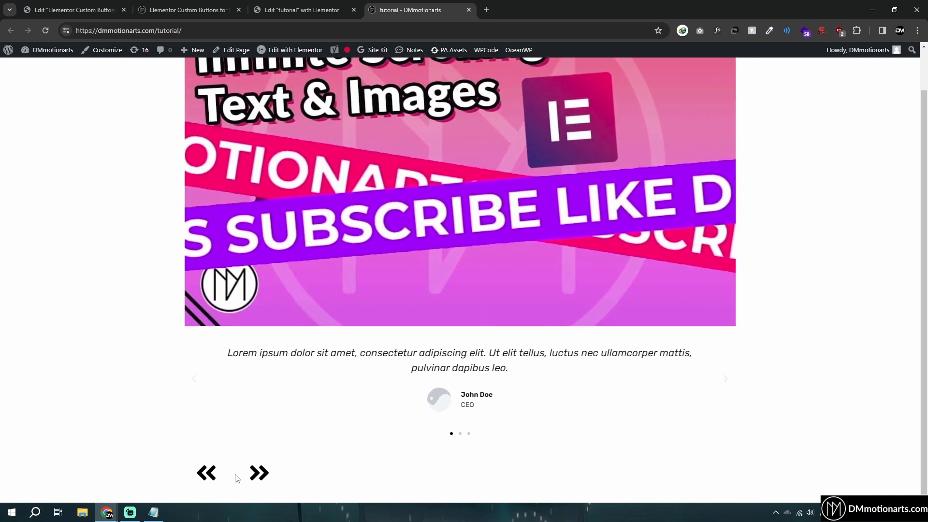
pyautogui.click(257, 472)
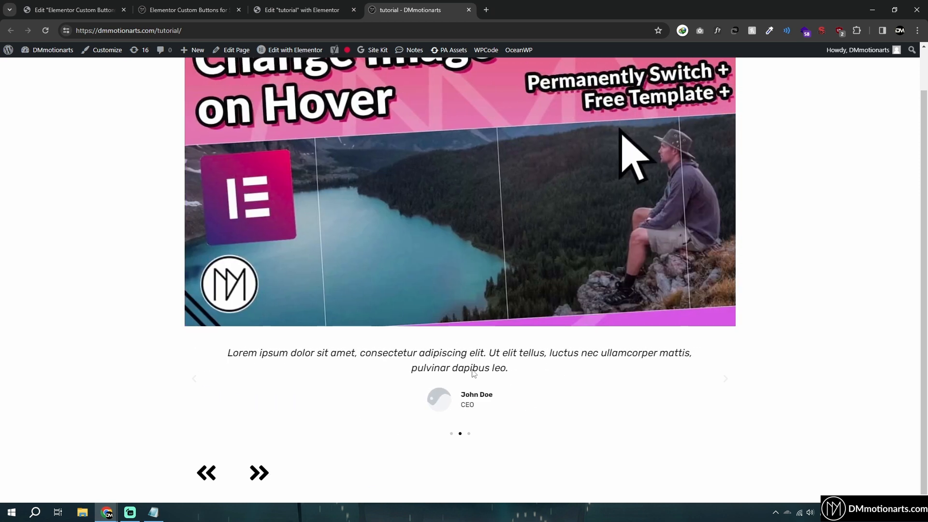
pyautogui.click(207, 473)
pyautogui.click(303, 10)
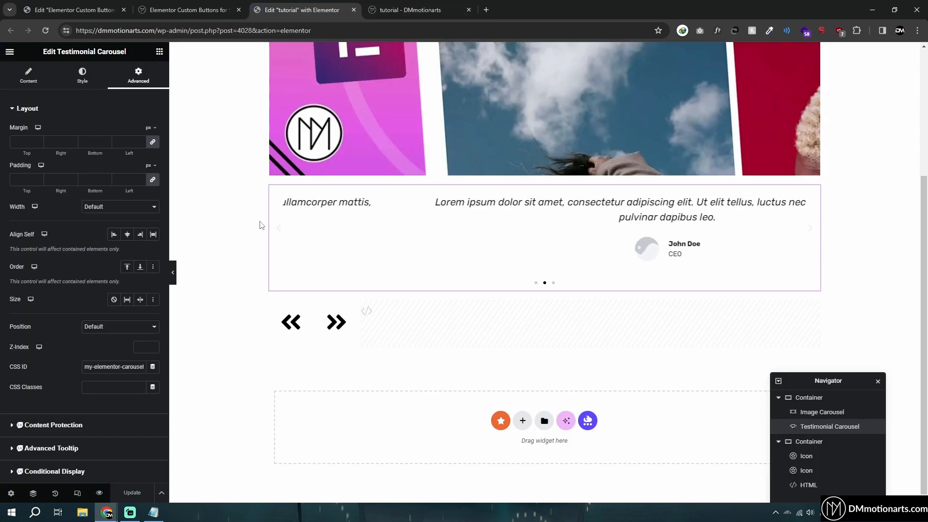
# Switch to the Notepad code and examine the script's clickInterval variable and the helper functions above the click handlers
pyautogui.click(154, 512)
pyautogui.scroll(-4, 443, 337)
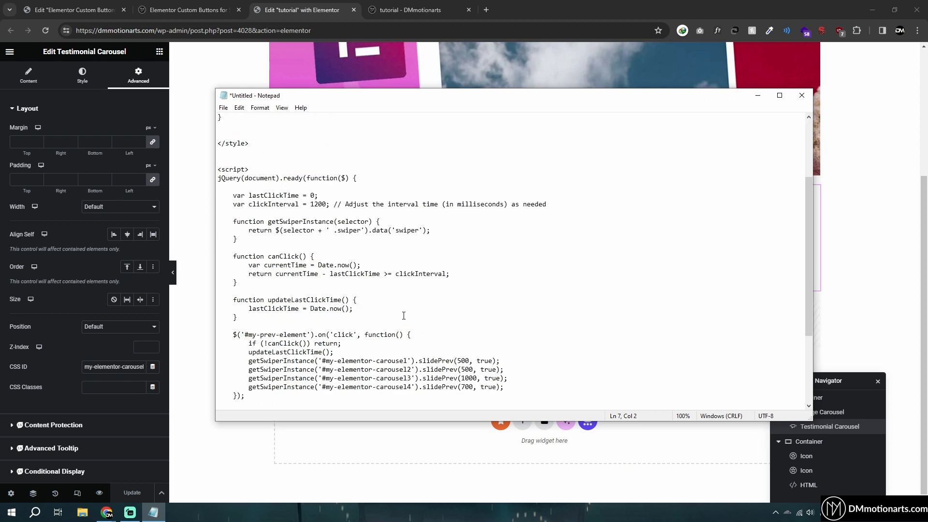
pyautogui.scroll(-2, 426, 324)
pyautogui.click(469, 317)
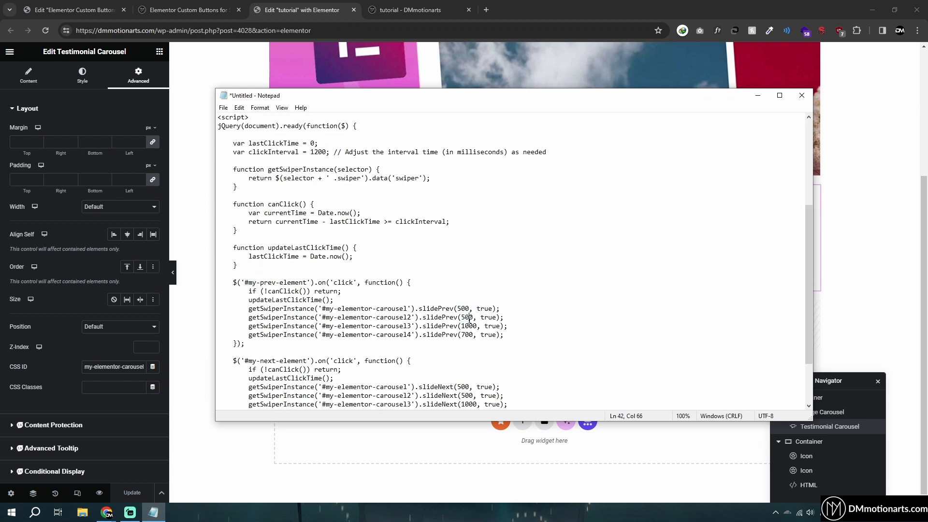
pyautogui.scroll(4, 346, 206)
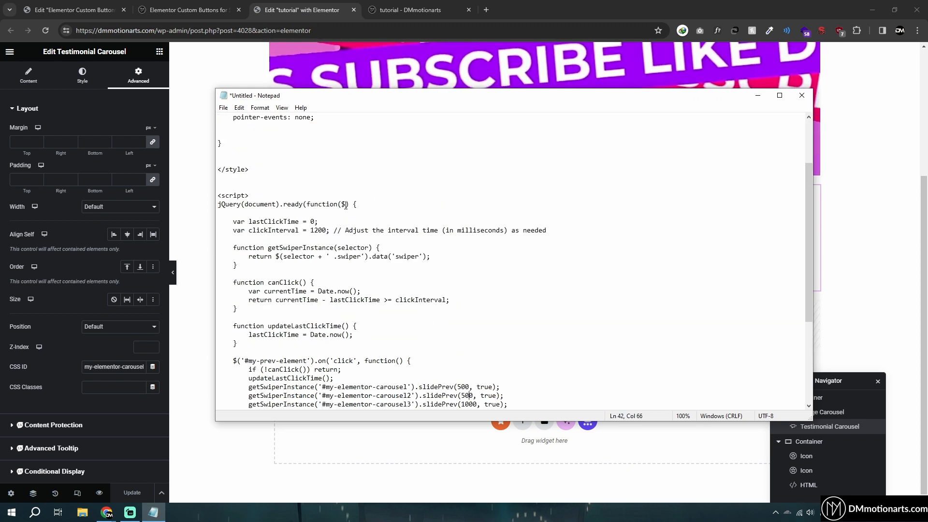
pyautogui.scroll(-3, 346, 206)
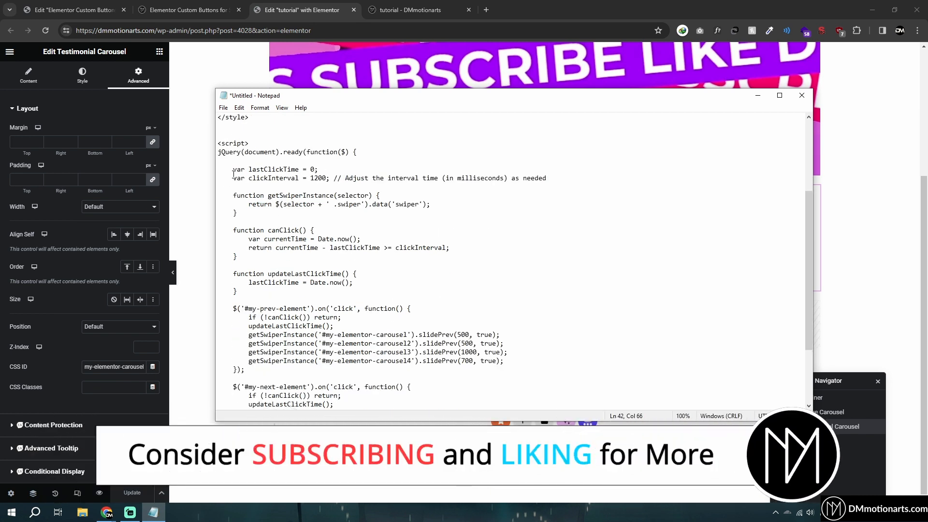
pyautogui.moveTo(233, 179); pyautogui.dragTo(548, 178)
pyautogui.click(552, 180)
pyautogui.scroll(-1, 265, 217)
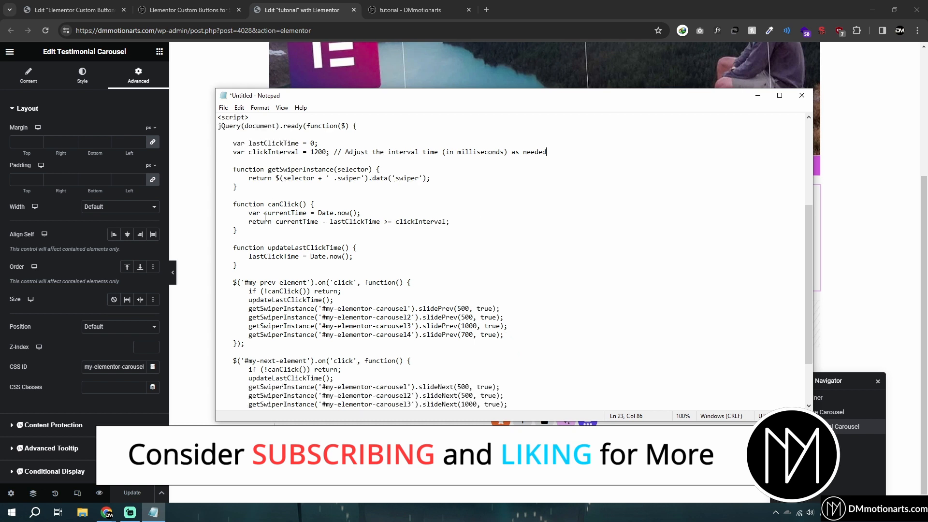
pyautogui.moveTo(227, 135); pyautogui.dragTo(429, 268)
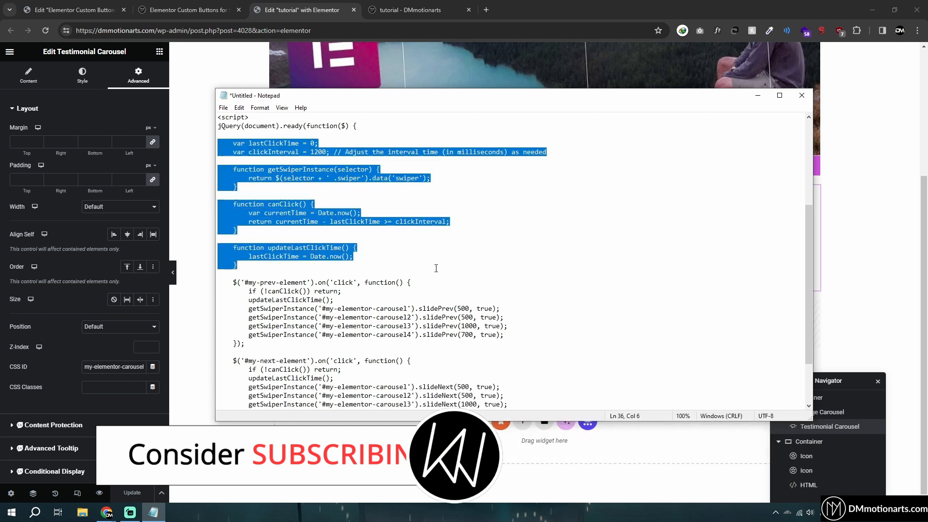
pyautogui.scroll(-1, 247, 258)
# Examine the #my-prev-element click handler in the Notepad script, including its selector, carousel ID and slidePrev call
pyautogui.click(247, 258)
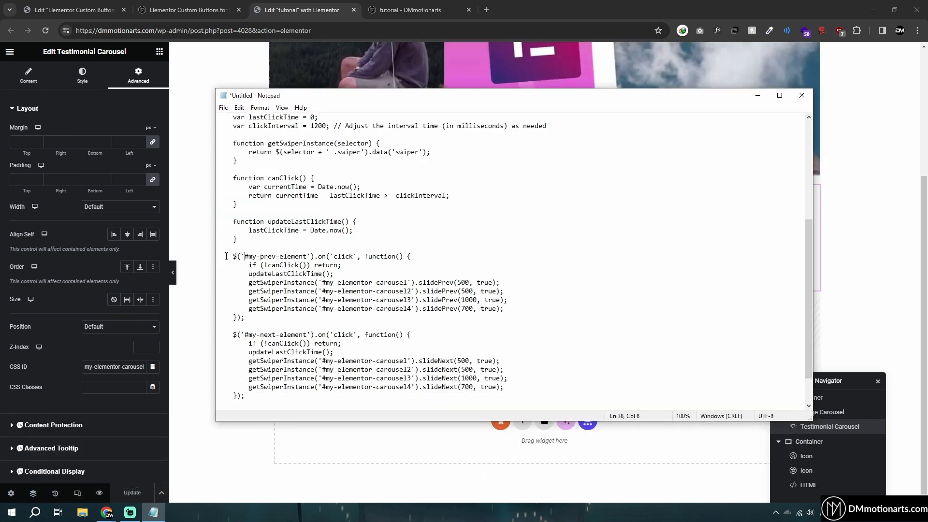
pyautogui.moveTo(247, 258); pyautogui.dragTo(303, 259)
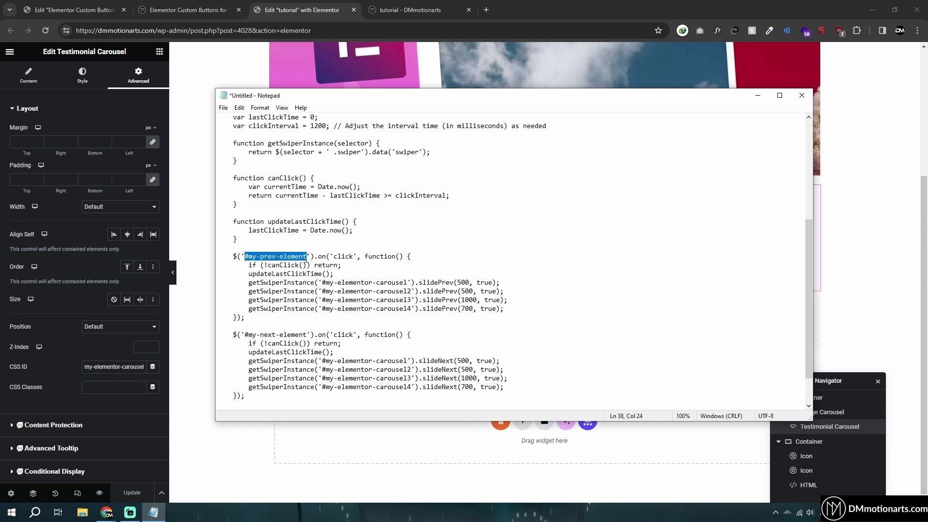
pyautogui.click(307, 257)
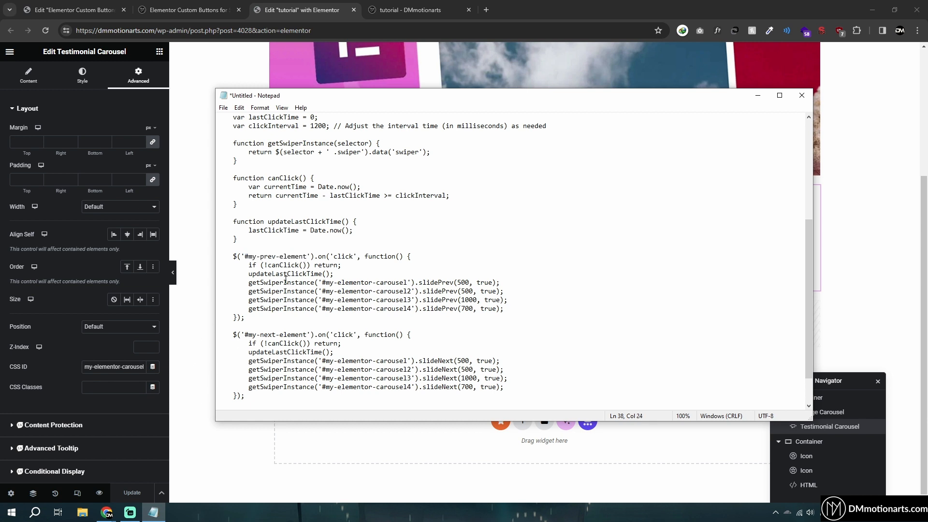
pyautogui.click(357, 257)
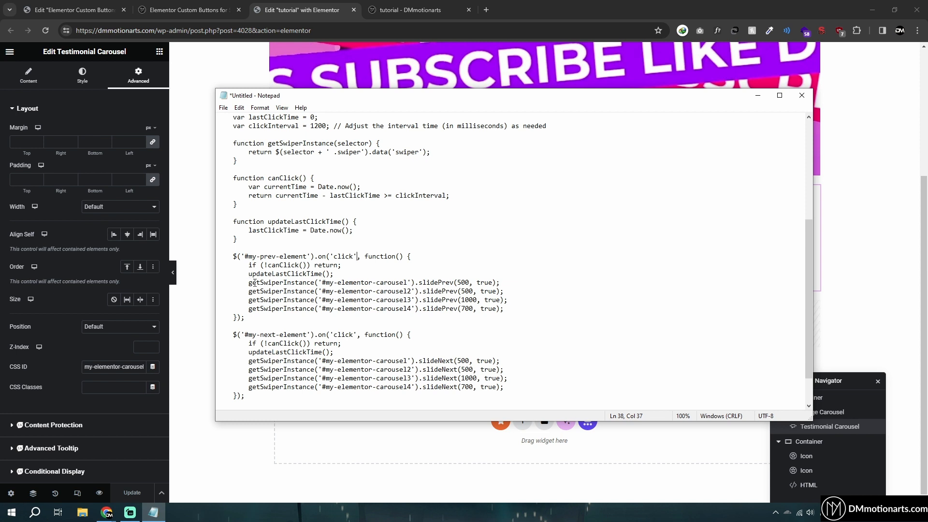
pyautogui.moveTo(323, 282); pyautogui.dragTo(453, 284)
pyautogui.click(419, 284)
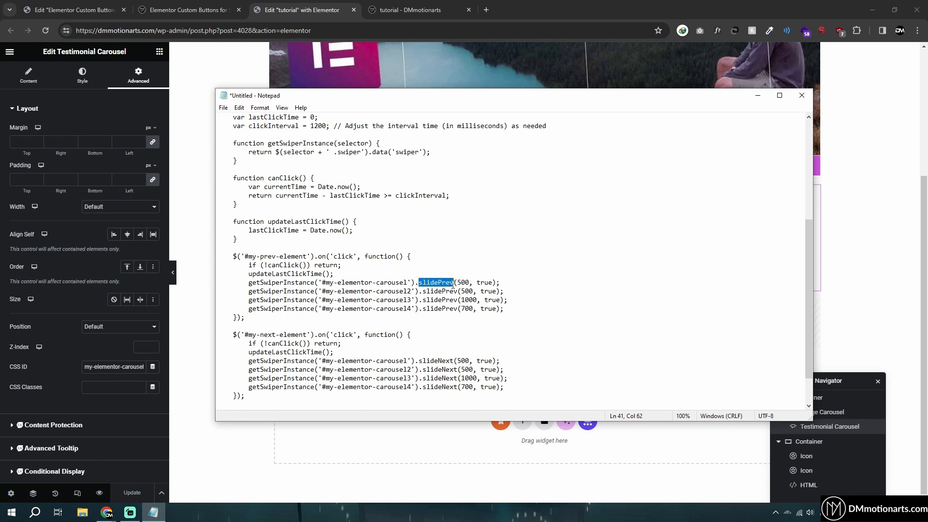
pyautogui.click(454, 283)
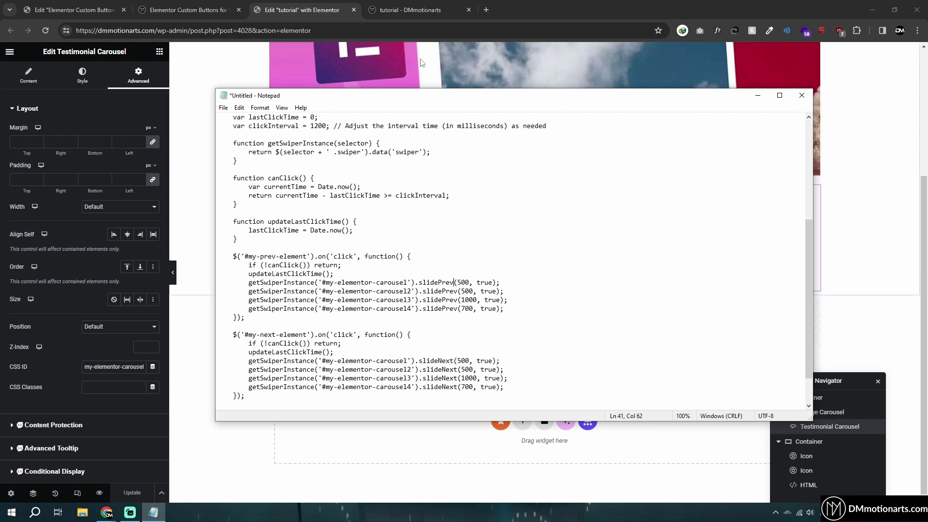
pyautogui.moveTo(420, 283); pyautogui.dragTo(455, 285)
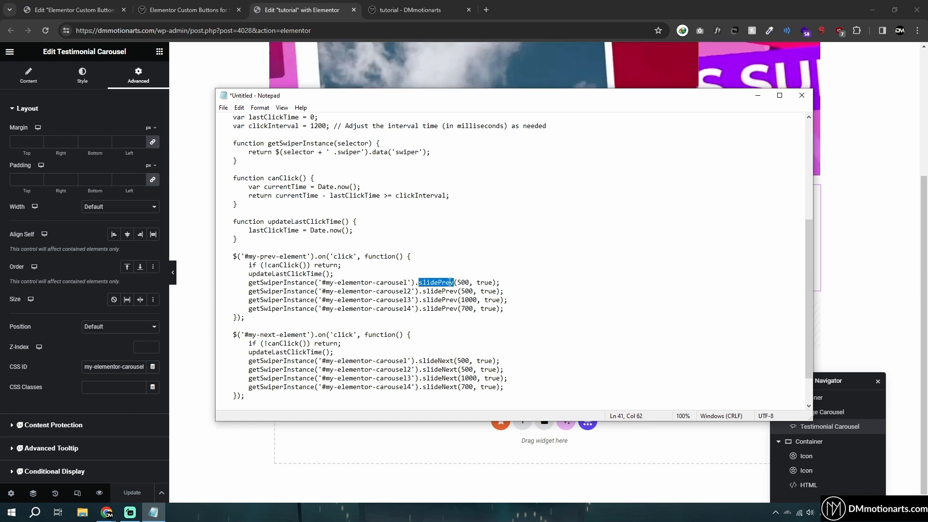
pyautogui.click(451, 283)
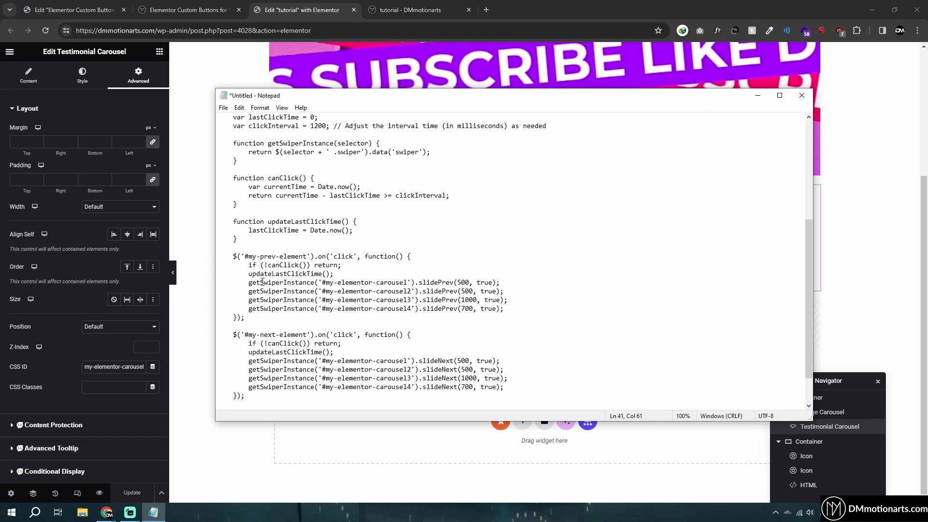
pyautogui.moveTo(335, 282); pyautogui.dragTo(470, 284)
pyautogui.click(409, 283)
# Set the slidePrev speed of #my-elementor-carousel to 300 after trying 1000
pyautogui.click(456, 282)
pyautogui.click(471, 284)
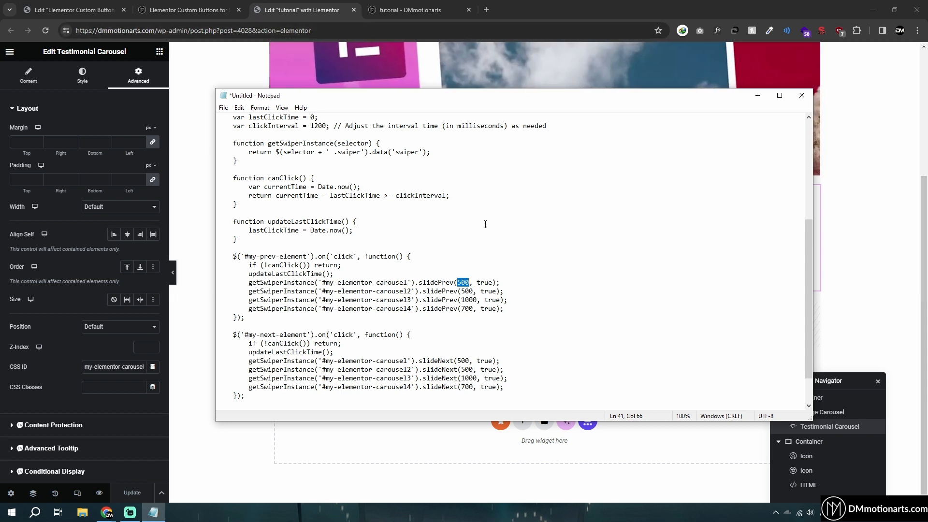
pyautogui.write('1000')
pyautogui.doubleClick(467, 283)
pyautogui.click(458, 282)
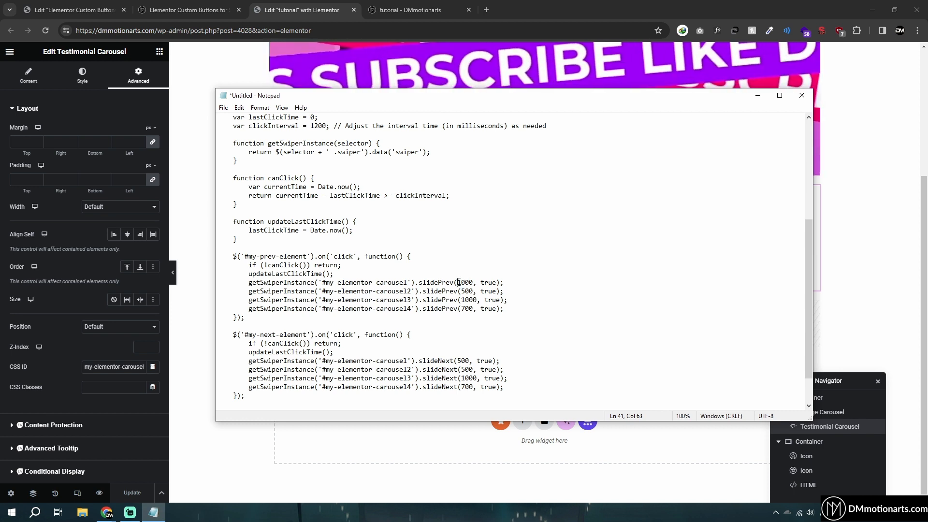
pyautogui.write('30')
# Set the slidePrev speeds of #my-elementor-carousel2, #my-elementor-carousel3 and #my-elementor-carousel4 to 300
pyautogui.moveTo(249, 292); pyautogui.dragTo(478, 301)
pyautogui.moveTo(372, 309); pyautogui.dragTo(435, 309)
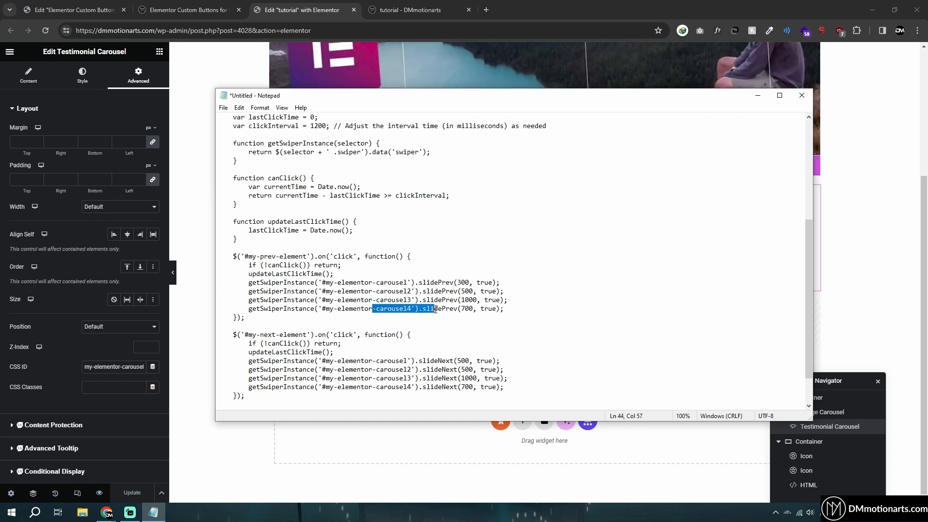
pyautogui.click(435, 310)
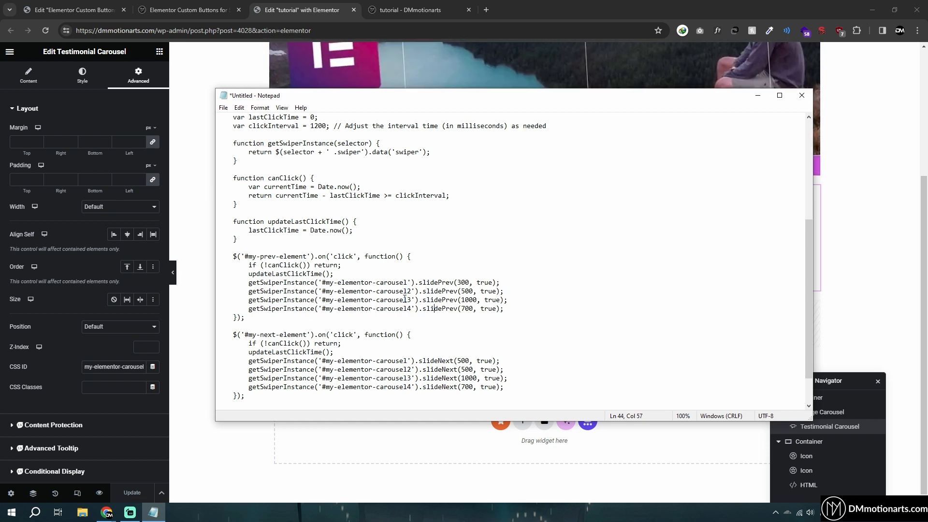
pyautogui.doubleClick(465, 291)
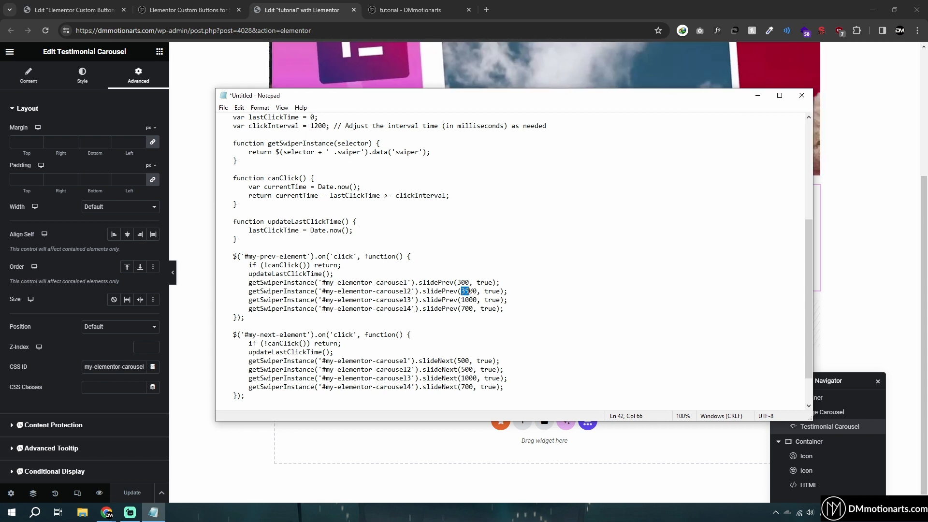
pyautogui.write('300')
pyautogui.doubleClick(467, 300)
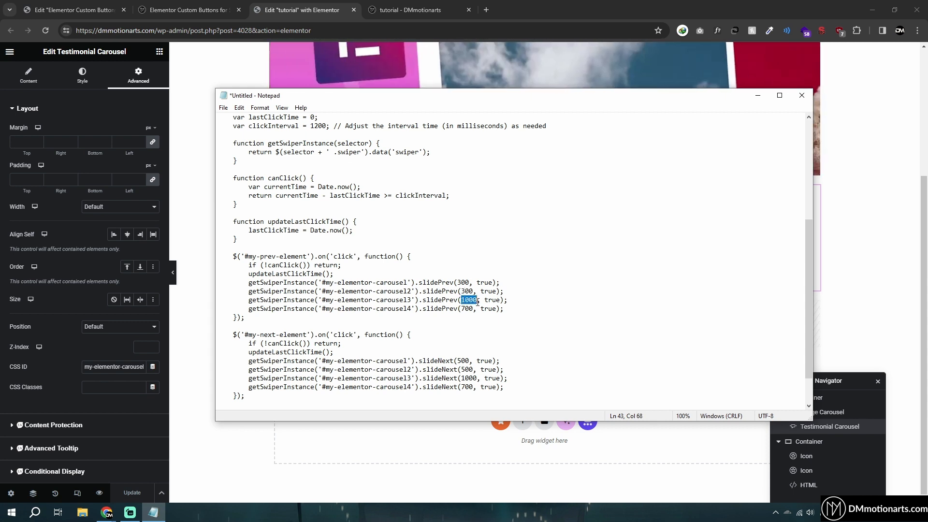
pyautogui.write('300')
pyautogui.doubleClick(465, 309)
pyautogui.write('300')
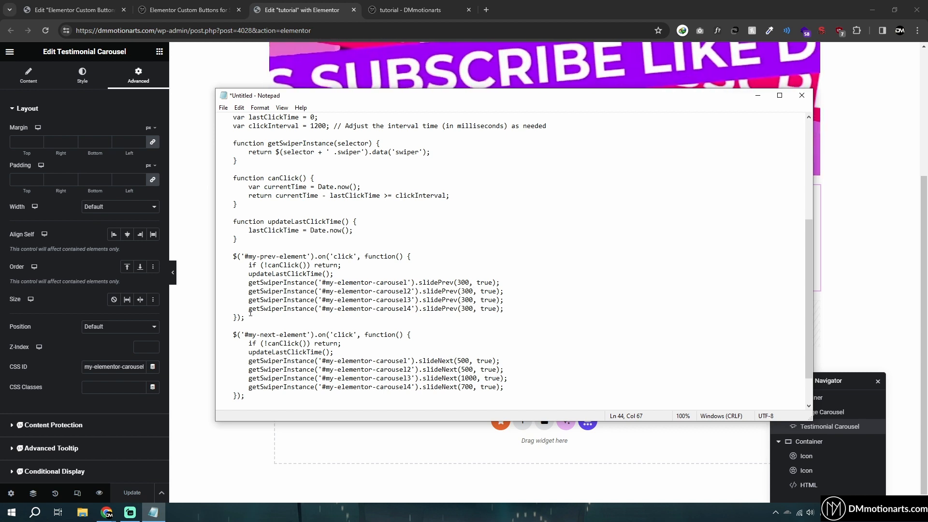
# Duplicate the last slidePrev line within the #my-prev-element handler and change the copy's selector to #my-elementor-carousel5
pyautogui.moveTo(247, 309); pyautogui.dragTo(513, 308)
pyautogui.click(513, 308)
pyautogui.press('Return')
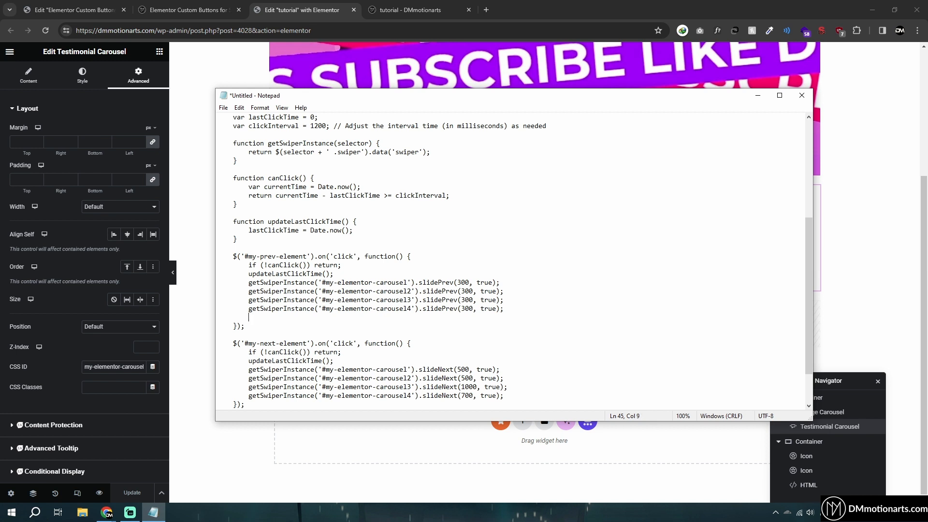
pyautogui.moveTo(247, 308); pyautogui.dragTo(523, 312)
pyautogui.hotkey('ctrl', 'c')
pyautogui.click(523, 312)
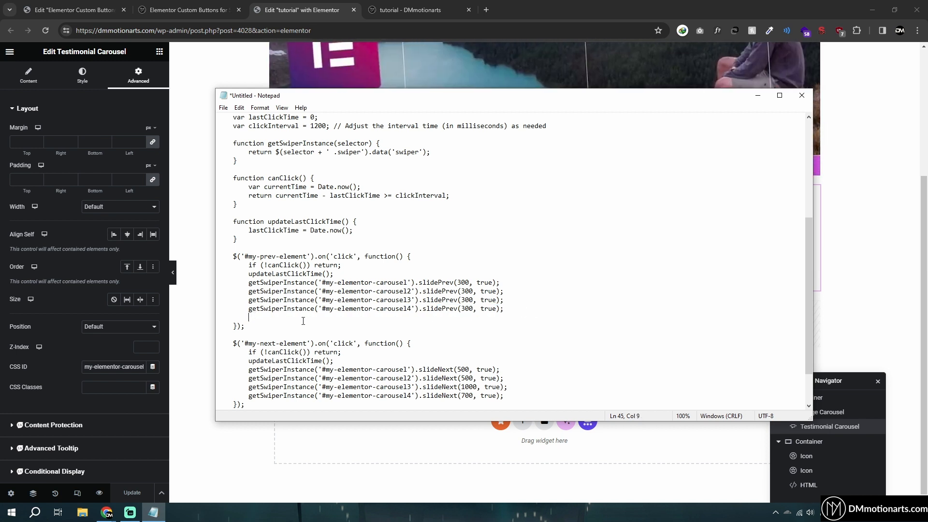
pyautogui.hotkey('ctrl', 'v')
pyautogui.click(254, 318)
pyautogui.press('BackSpace')
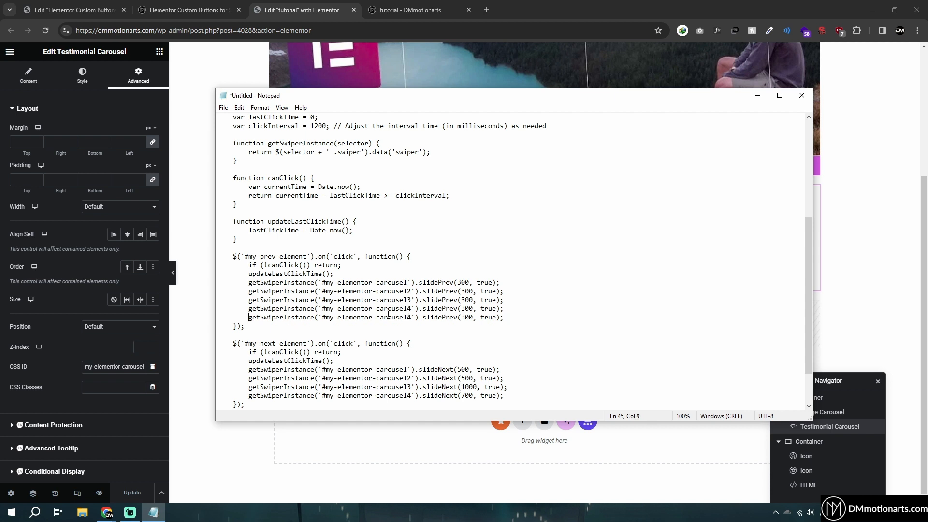
pyautogui.moveTo(407, 318); pyautogui.dragTo(411, 318)
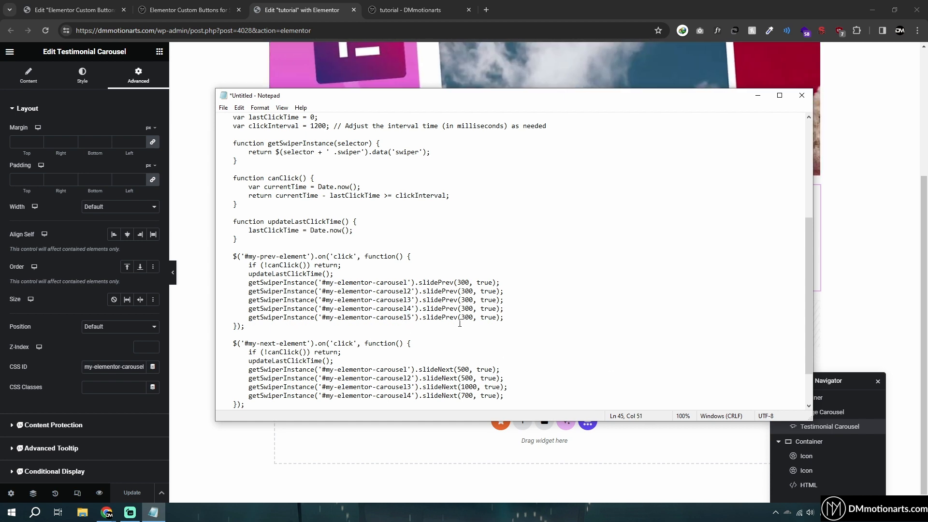
pyautogui.moveTo(462, 320); pyautogui.dragTo(473, 319)
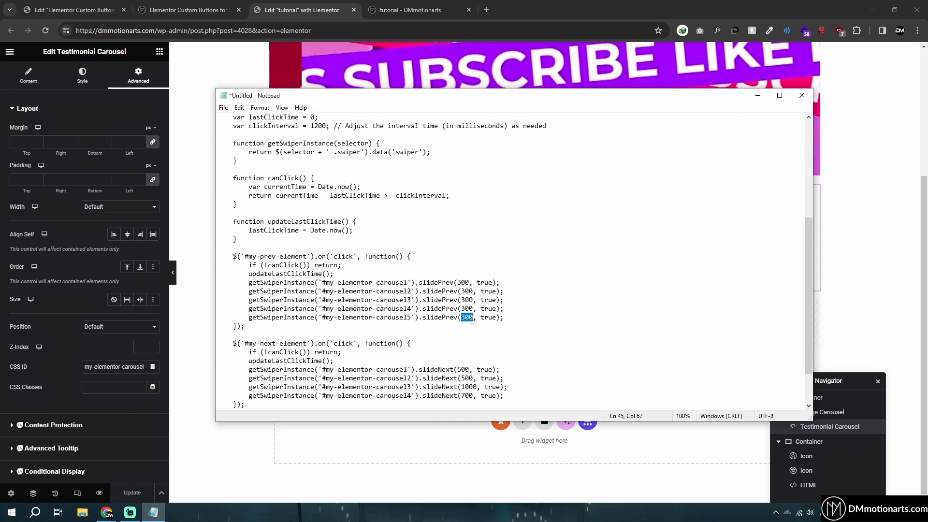
# Duplicate the last slideNext line within the #my-next-element handler, changing the copy's selector to #my-elementor-carousel5 and its speed to 300
pyautogui.scroll(-2, 473, 319)
pyautogui.moveTo(233, 291); pyautogui.dragTo(425, 289)
pyautogui.click(426, 290)
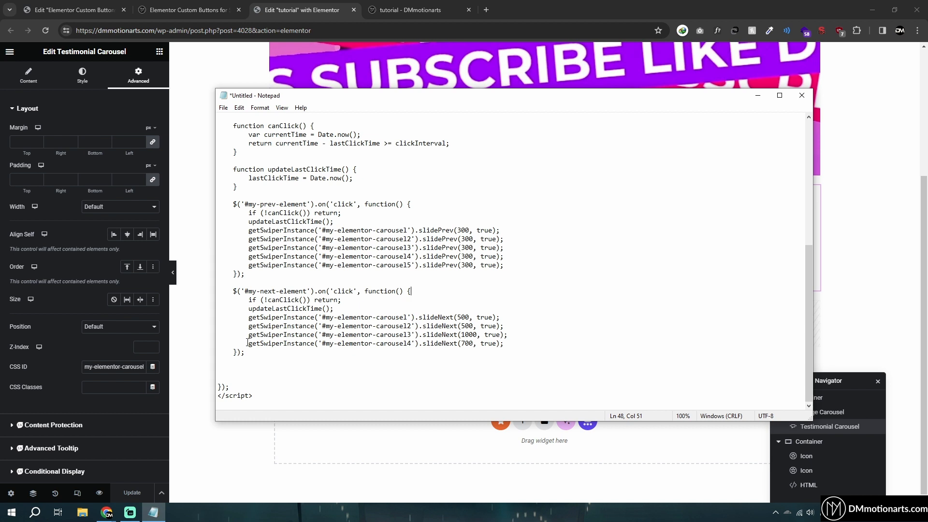
pyautogui.moveTo(248, 343); pyautogui.dragTo(508, 343)
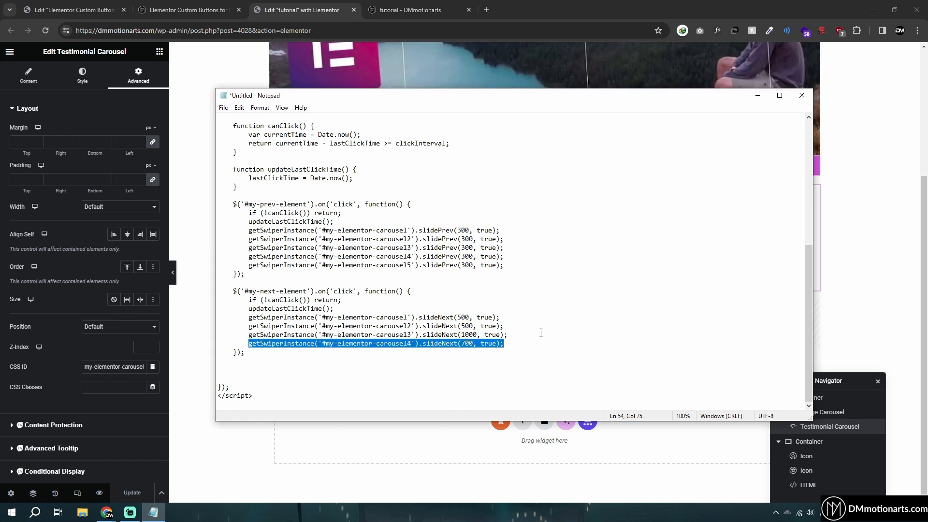
pyautogui.click(516, 348)
pyautogui.moveTo(249, 265); pyautogui.dragTo(500, 265)
pyautogui.click(512, 346)
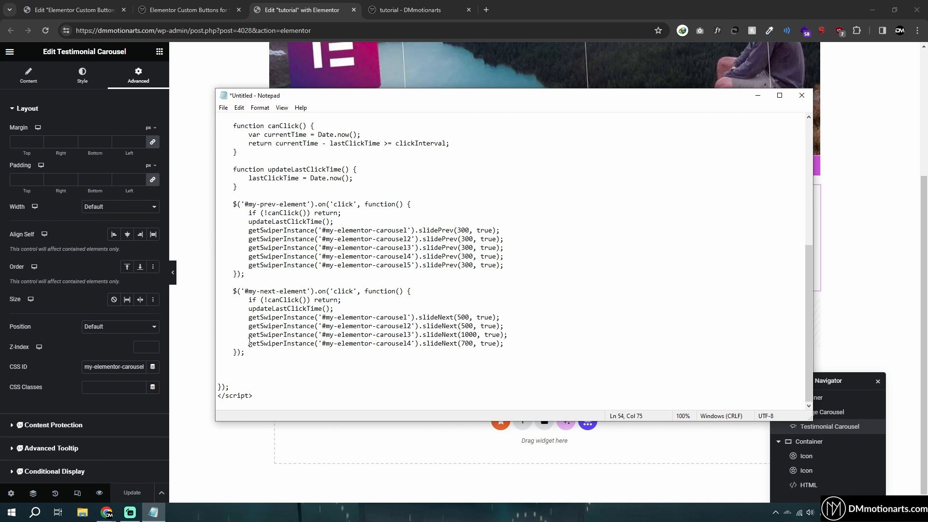
pyautogui.moveTo(251, 347); pyautogui.dragTo(504, 346)
pyautogui.hotkey('ctrl', 'c')
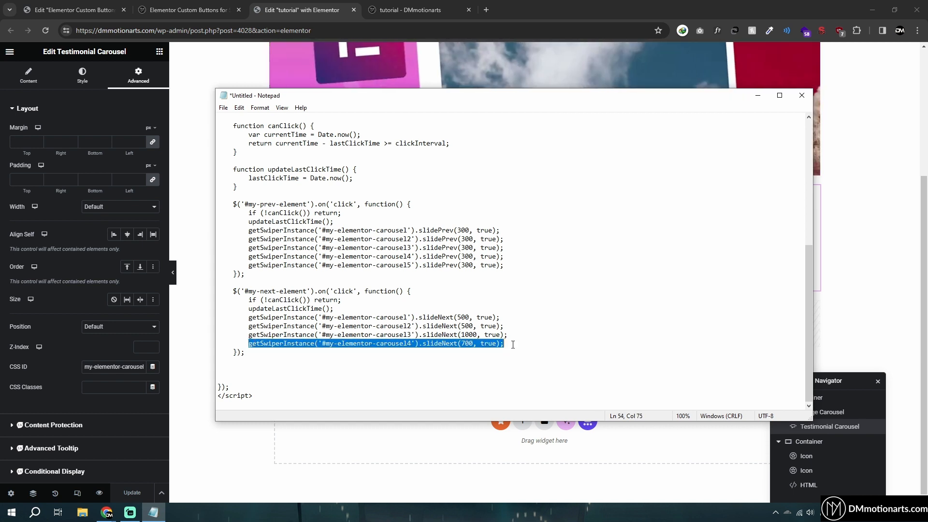
pyautogui.click(513, 345)
pyautogui.press('Return')
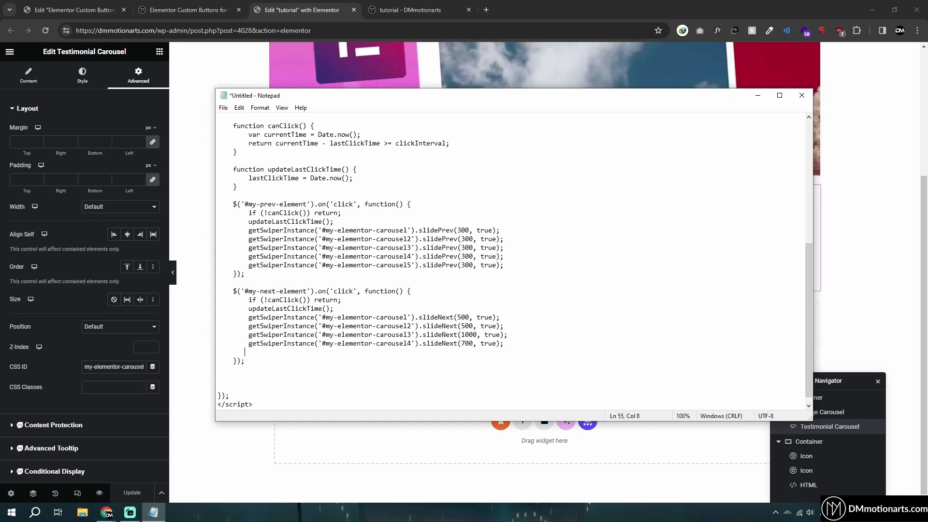
pyautogui.hotkey('ctrl', 'v')
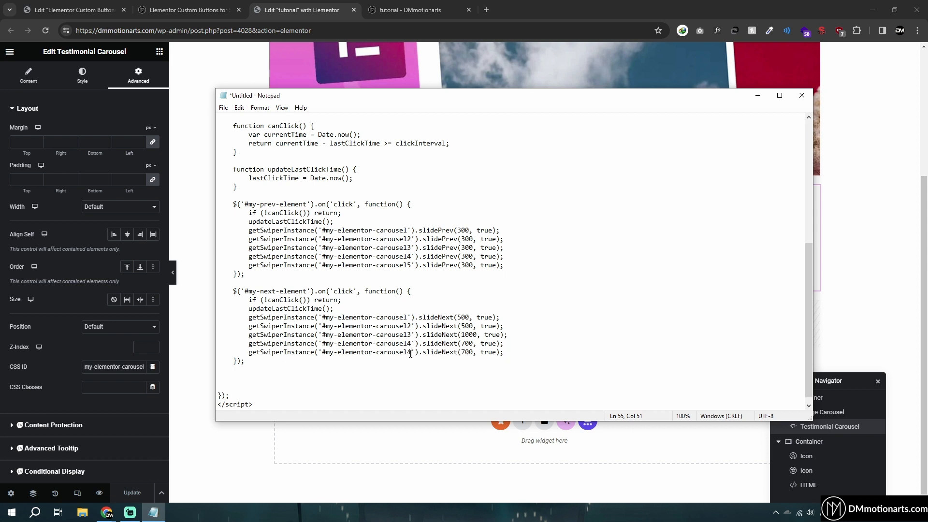
pyautogui.press('BackSpace')
pyautogui.write('5')
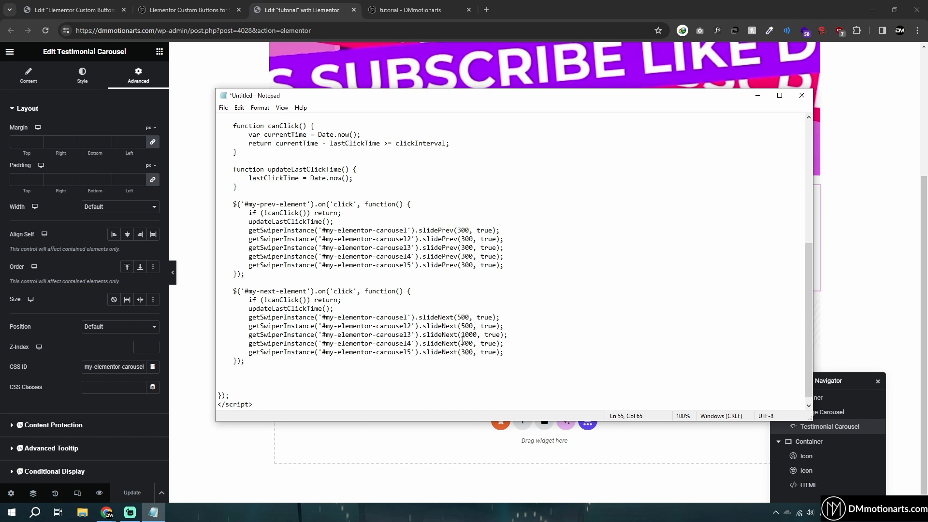
# Set the slideNext speeds to 300 for #my-elementor-carousel, #my-elementor-carousel2 and #my-elementor-carousel4, and to 3000 for #my-elementor-carousel3
pyautogui.write('3')
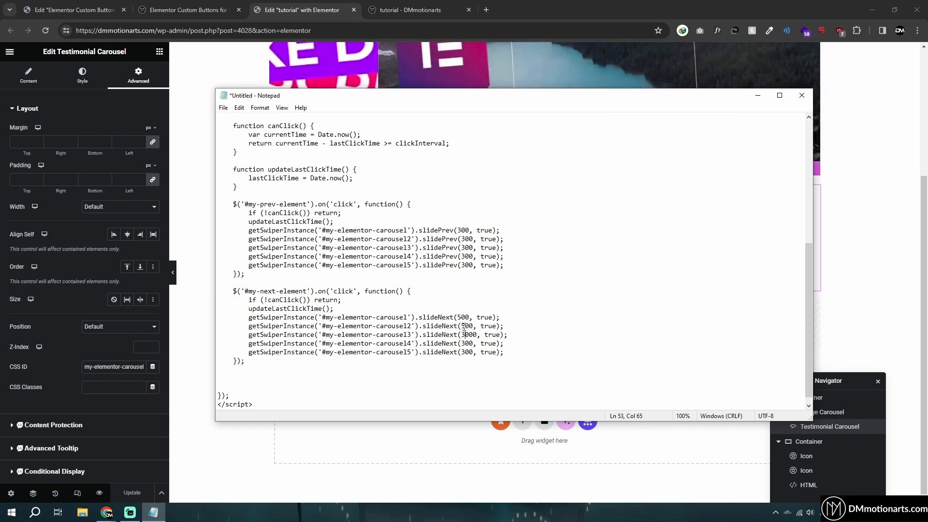
pyautogui.moveTo(461, 326); pyautogui.dragTo(466, 326)
pyautogui.write('3')
pyautogui.scroll(-1, 421, 357)
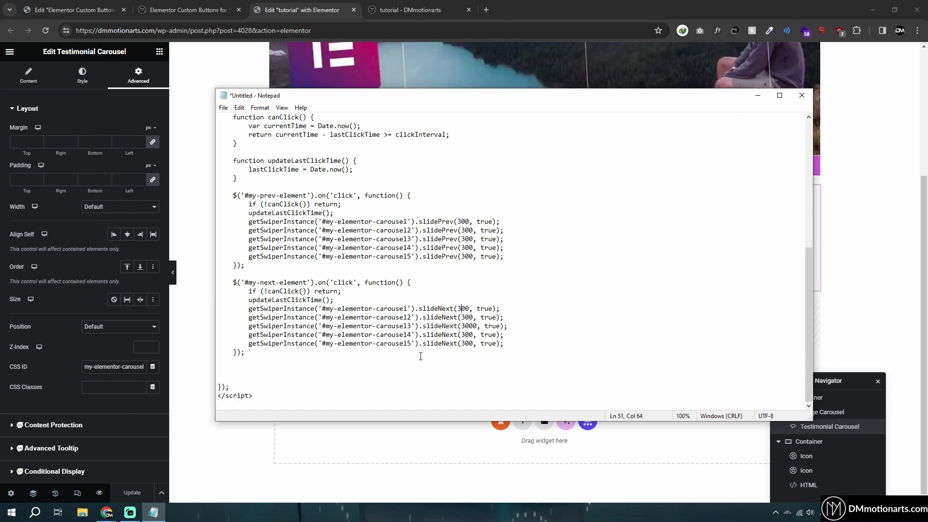
# Examine the #my-elementor-carousel5 lines and their speeds in both the previous and next handlers of the Notepad script
pyautogui.moveTo(249, 343)
pyautogui.mouseDown()
pyautogui.moveTo(527, 344)
pyautogui.moveTo(249, 341)
pyautogui.mouseUp()
pyautogui.click(527, 344)
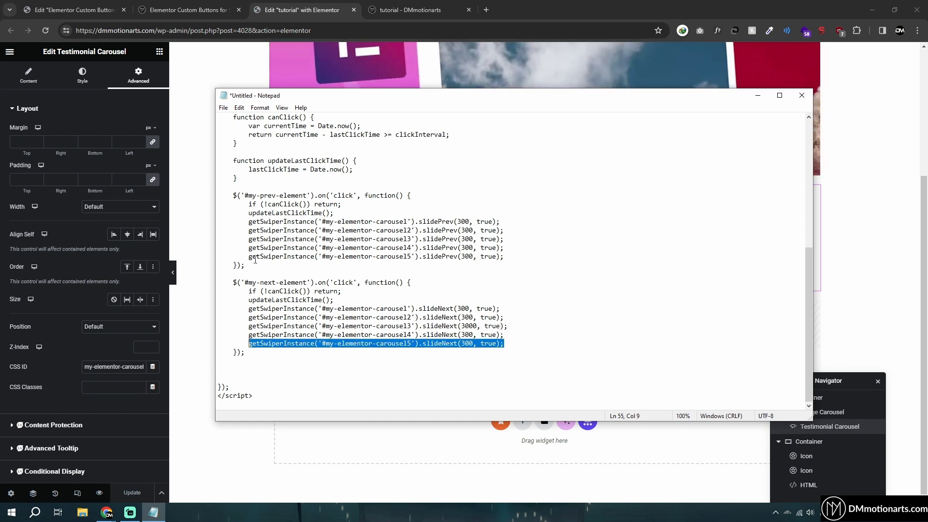
pyautogui.moveTo(249, 256); pyautogui.dragTo(513, 253)
pyautogui.click(513, 253)
pyautogui.click(473, 257)
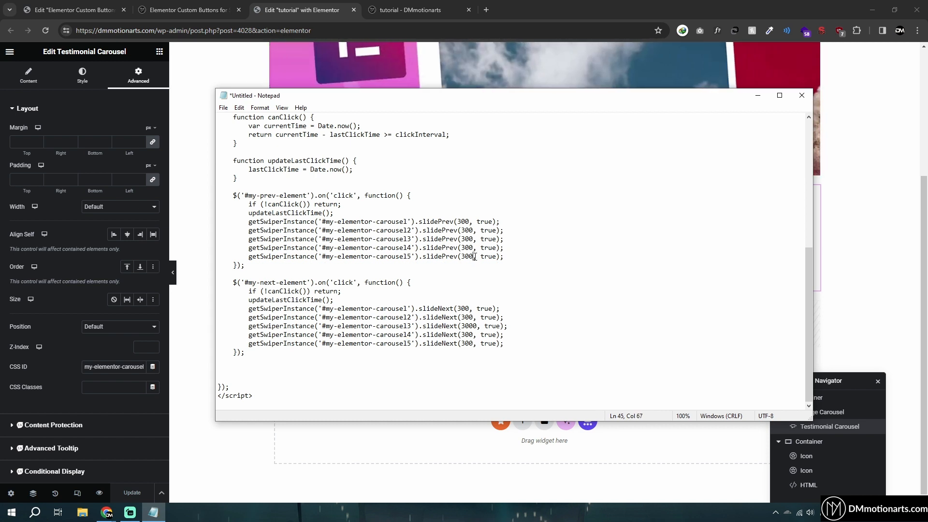
pyautogui.moveTo(440, 343); pyautogui.dragTo(453, 342)
pyautogui.click(452, 341)
pyautogui.scroll(5, 358, 317)
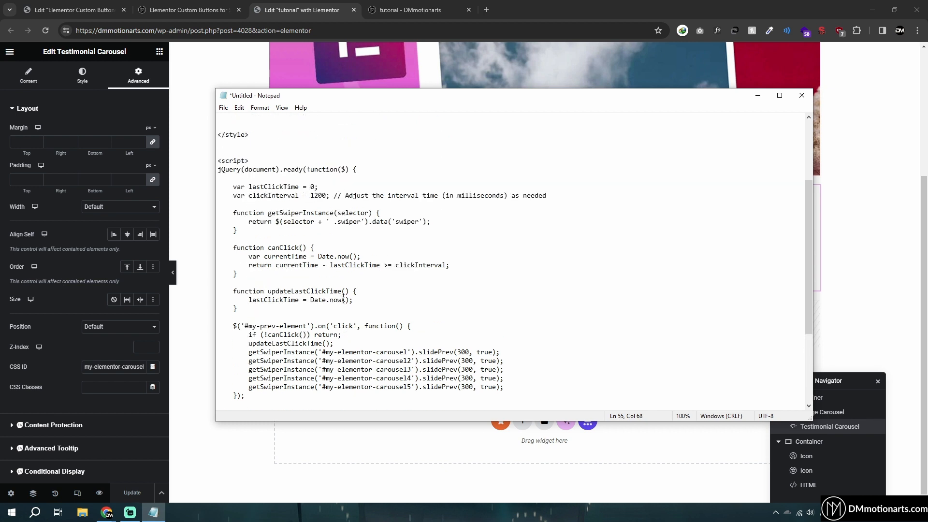
# Set the slideNext speed of #my-elementor-carousel3 to 300 and highlight the clickInterval value
pyautogui.scroll(-3, 318, 207)
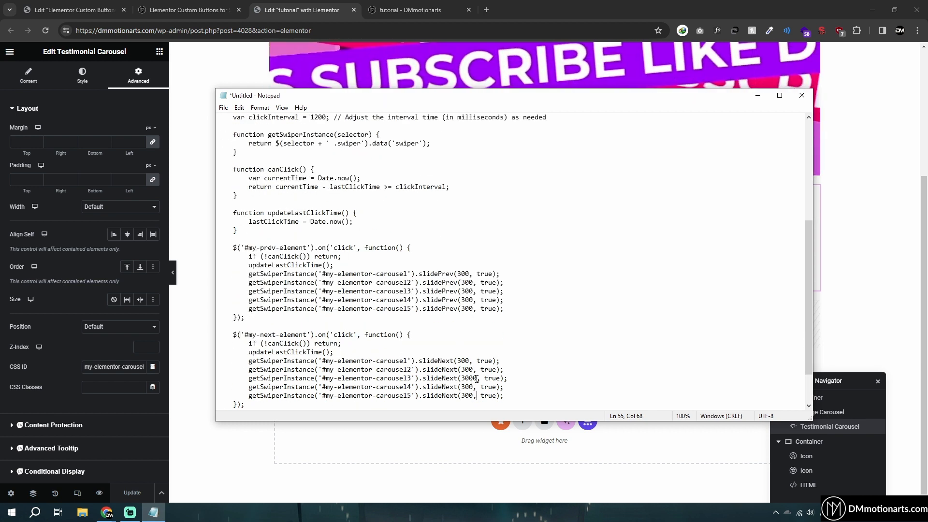
pyautogui.press('BackSpace')
pyautogui.scroll(3, 337, 278)
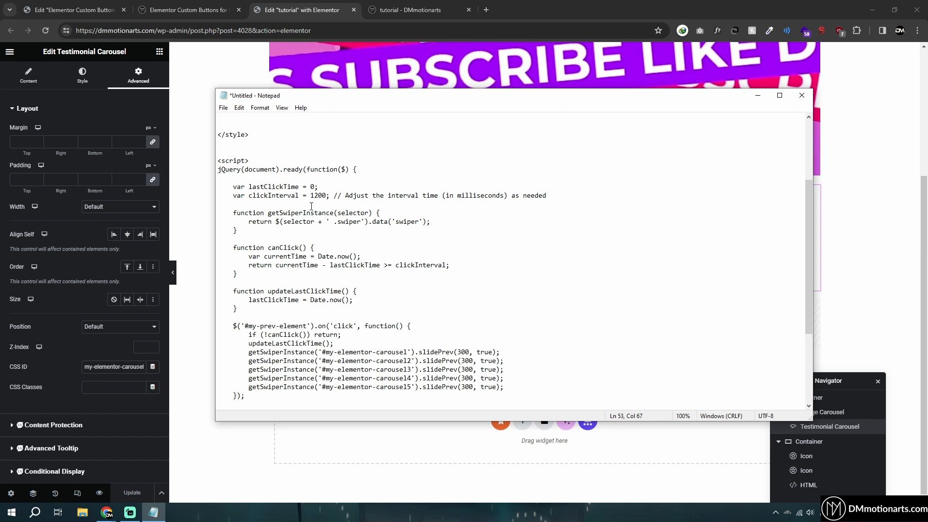
pyautogui.moveTo(311, 196); pyautogui.dragTo(323, 197)
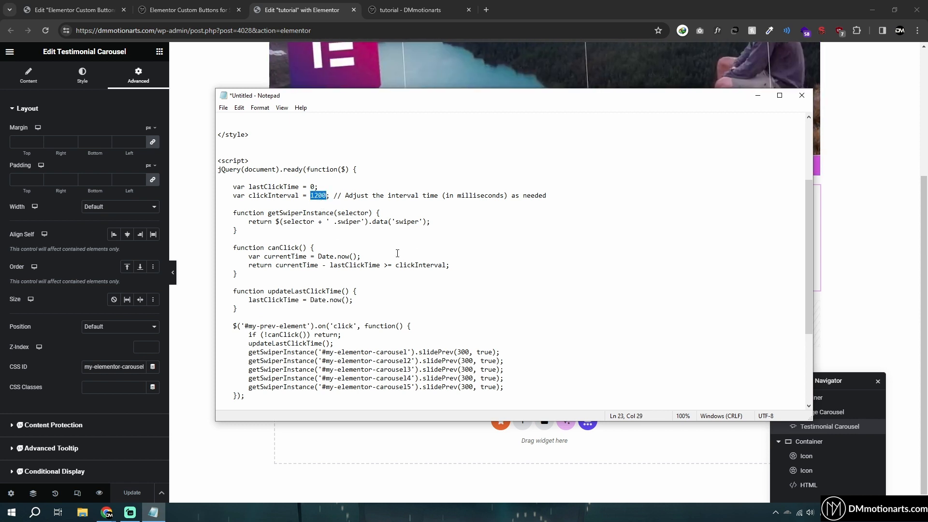
# Copy the whole script from Notepad, replace all the code in Elementor's HTML widget with it, and save the page
pyautogui.hotkey('ctrl', 'a')
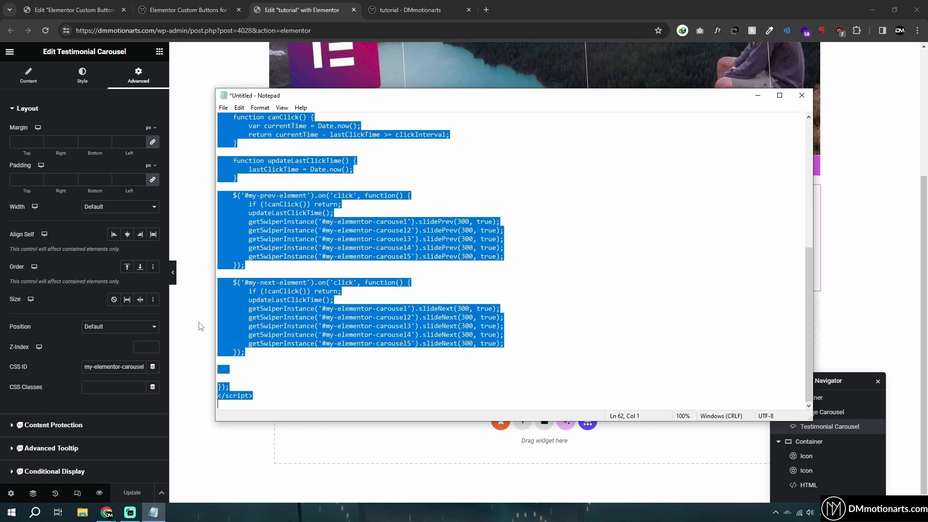
pyautogui.click(201, 326)
pyautogui.click(400, 326)
pyautogui.click(71, 202)
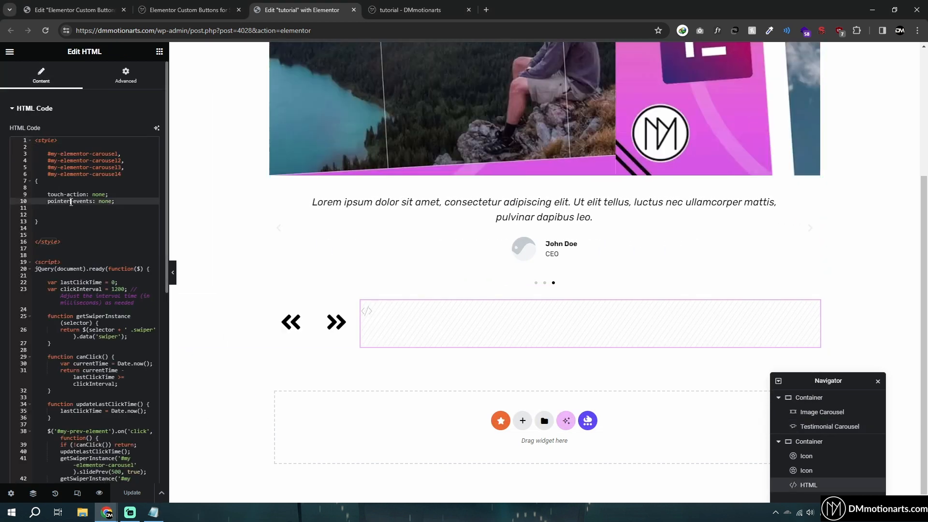
pyautogui.hotkey('ctrl', 'a')
pyautogui.hotkey('ctrl', 'v')
pyautogui.hotkey('ctrl', 's')
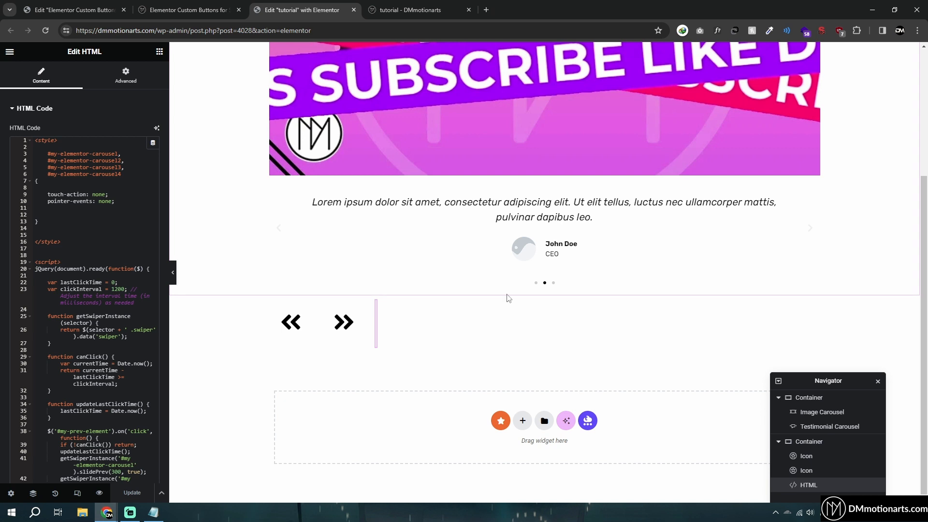
# Hide the Testimonial Carousel's arrows and turn off its autoplay in the additional options
pyautogui.click(829, 427)
pyautogui.click(29, 76)
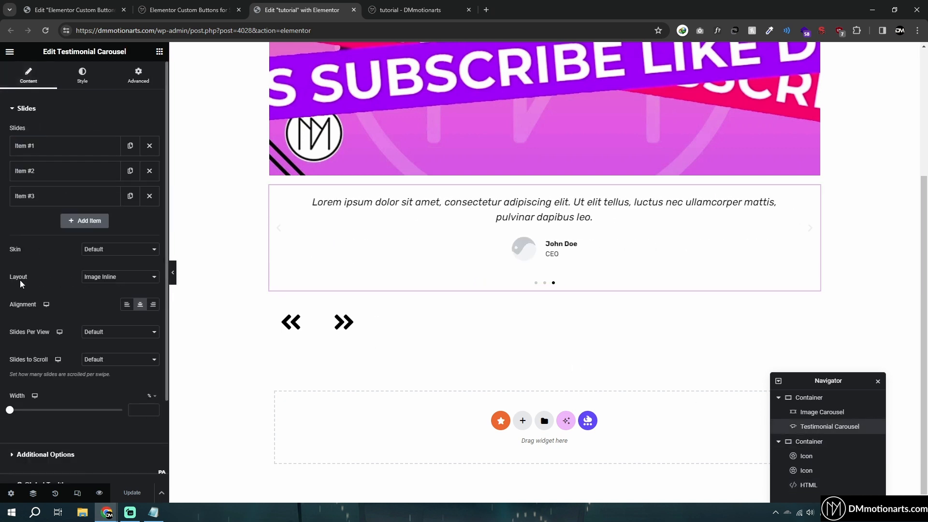
pyautogui.scroll(-2, 28, 420)
pyautogui.click(9, 358)
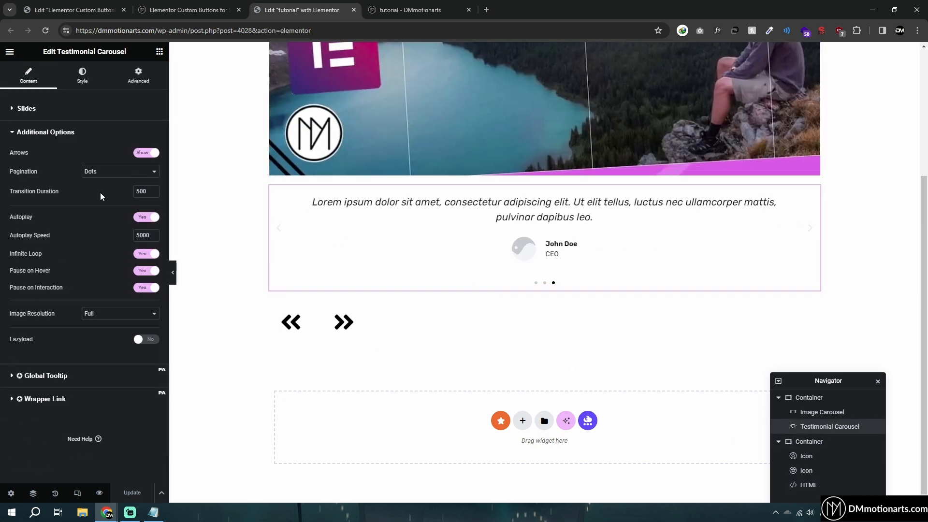
pyautogui.click(141, 153)
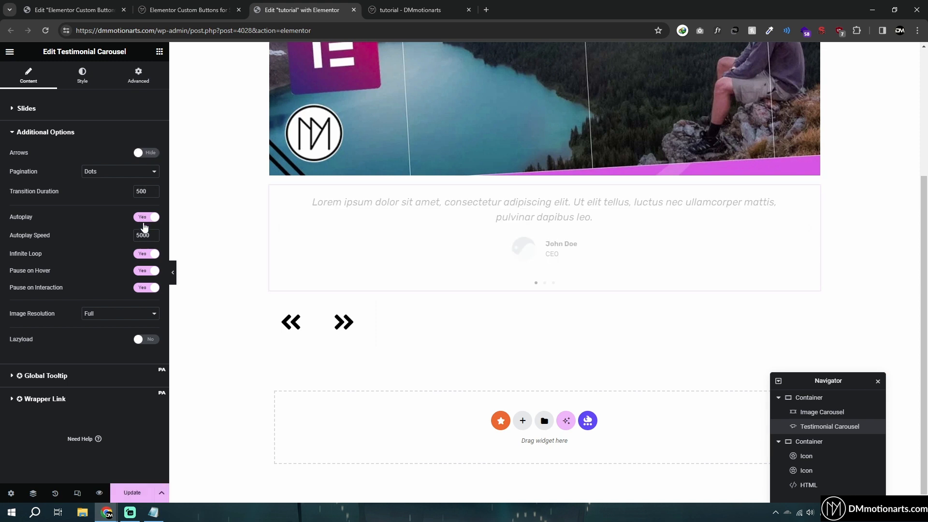
pyautogui.click(145, 218)
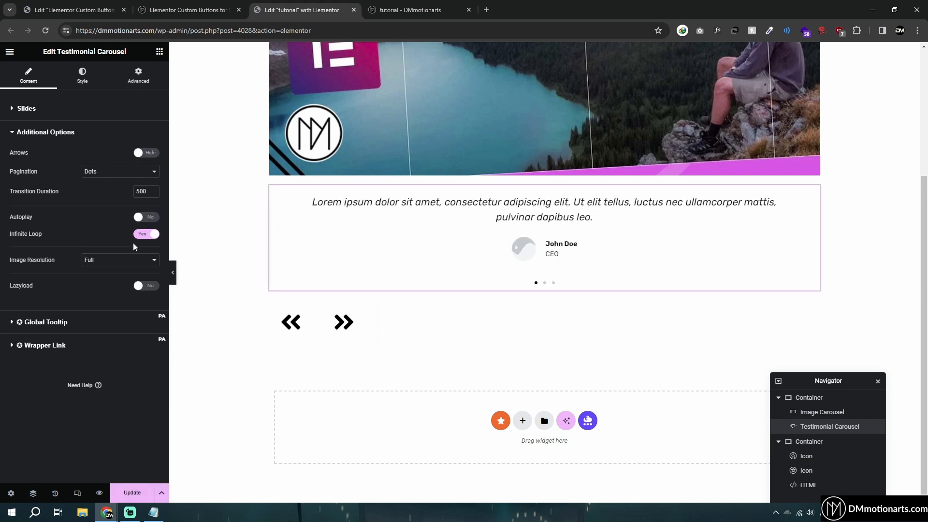
# Set the Testimonial Carousel's pagination to None and update the page
pyautogui.click(121, 262)
pyautogui.click(121, 262)
pyautogui.click(105, 175)
pyautogui.click(99, 181)
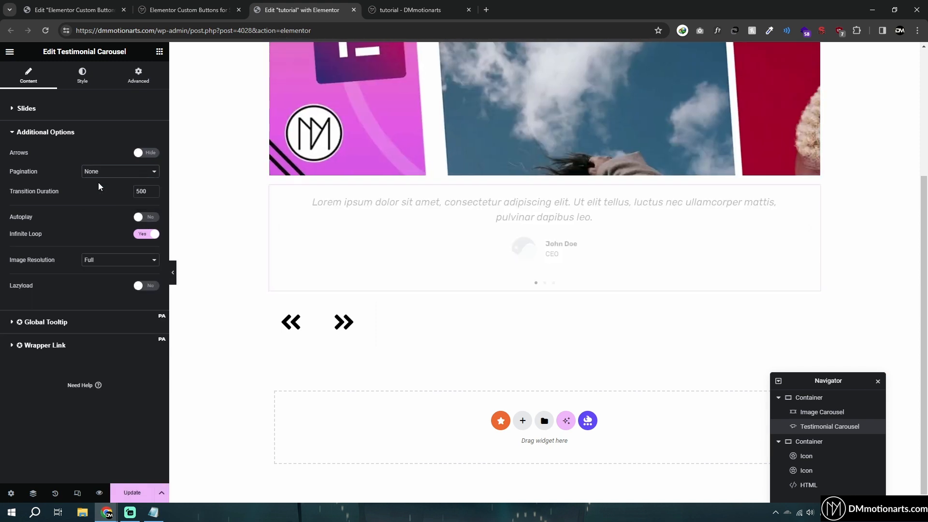
pyautogui.click(130, 493)
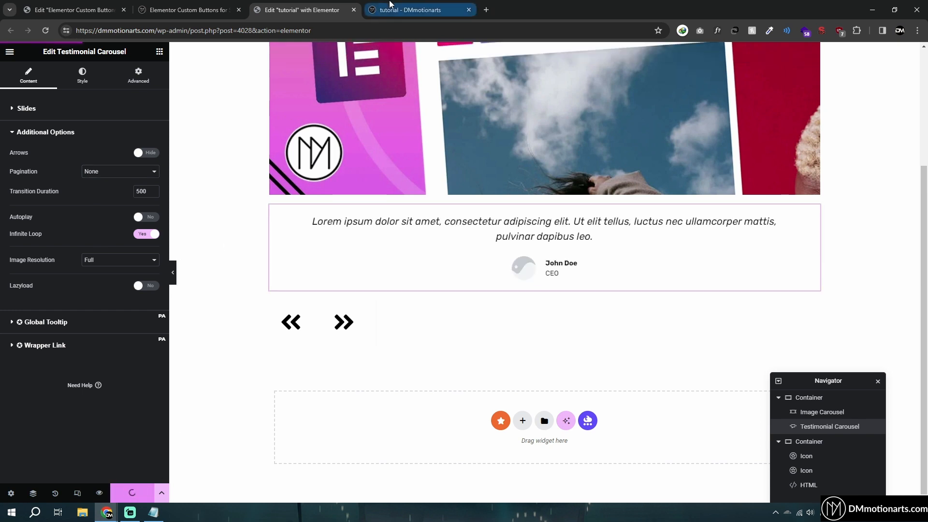
# Switch to the live tutorial page and test the next icon repeatedly to check that both carousels advance together
pyautogui.click(392, 8)
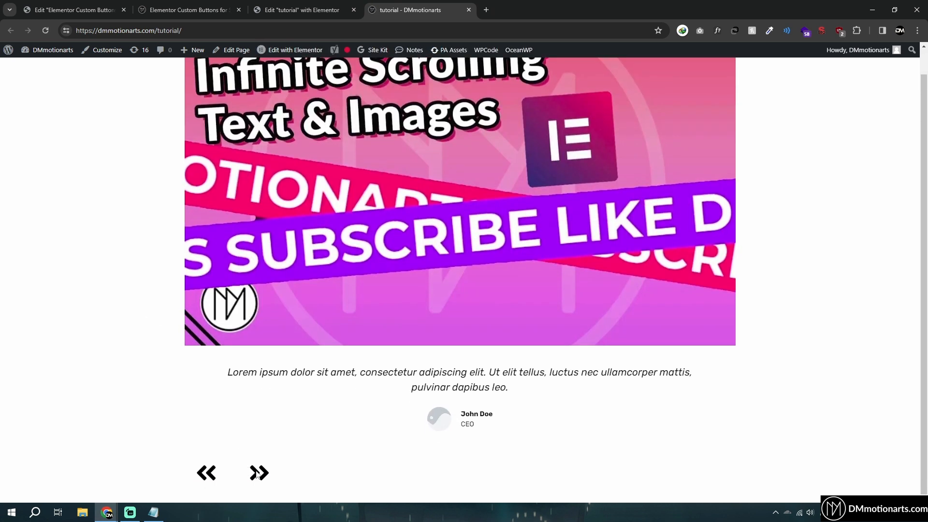
pyautogui.click(258, 473)
pyautogui.click(258, 476)
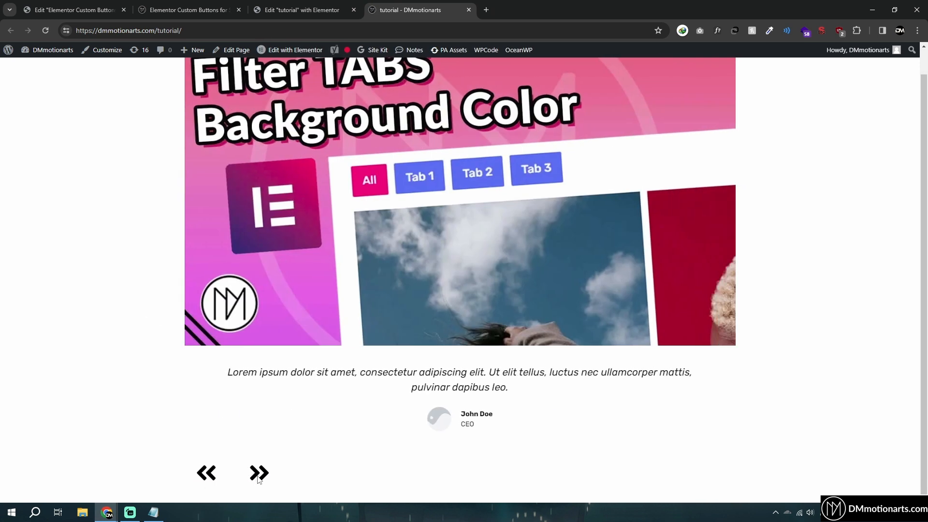
pyautogui.click(259, 475)
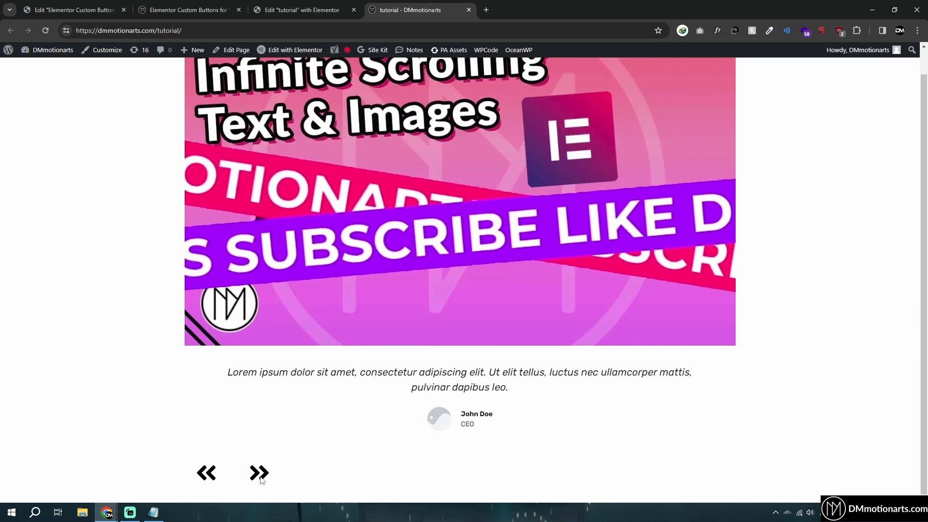
pyautogui.click(259, 475)
pyautogui.click(270, 478)
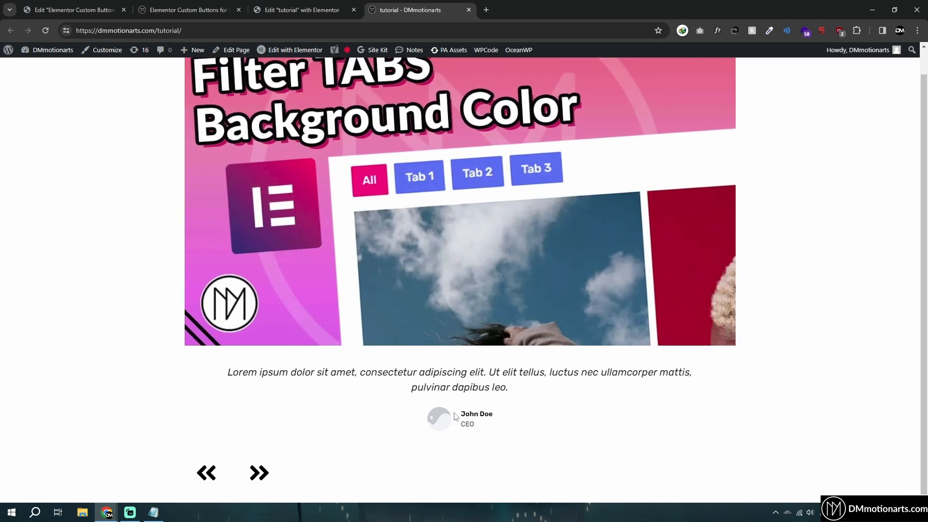
pyautogui.click(265, 470)
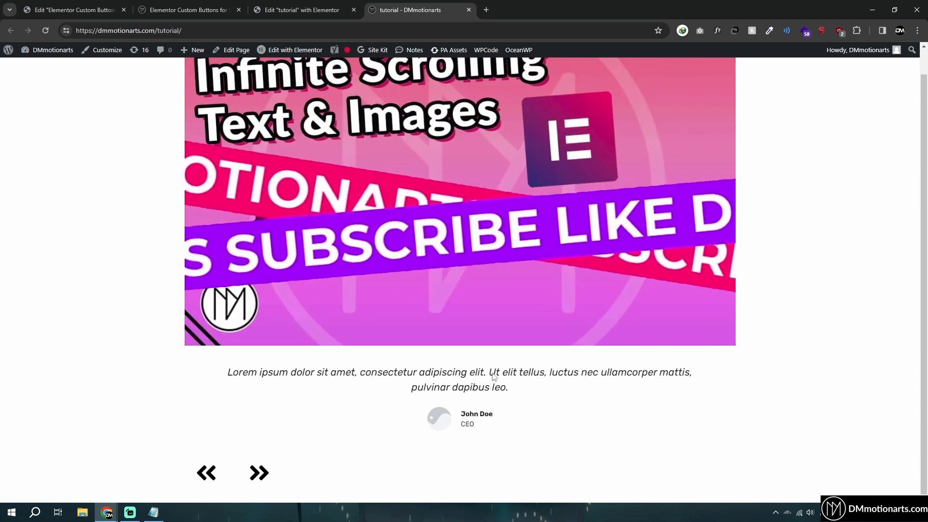
pyautogui.click(255, 473)
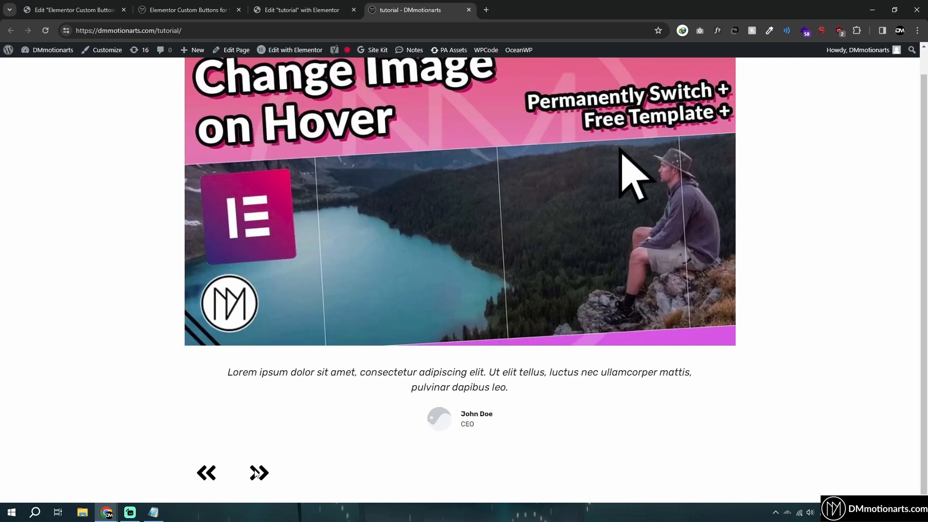
pyautogui.click(256, 474)
# Return to the Elementor editor, set clickInterval to 500 in the HTML widget's script, and update the page
pyautogui.hotkey('ctrl', 'shift', 'Tab')
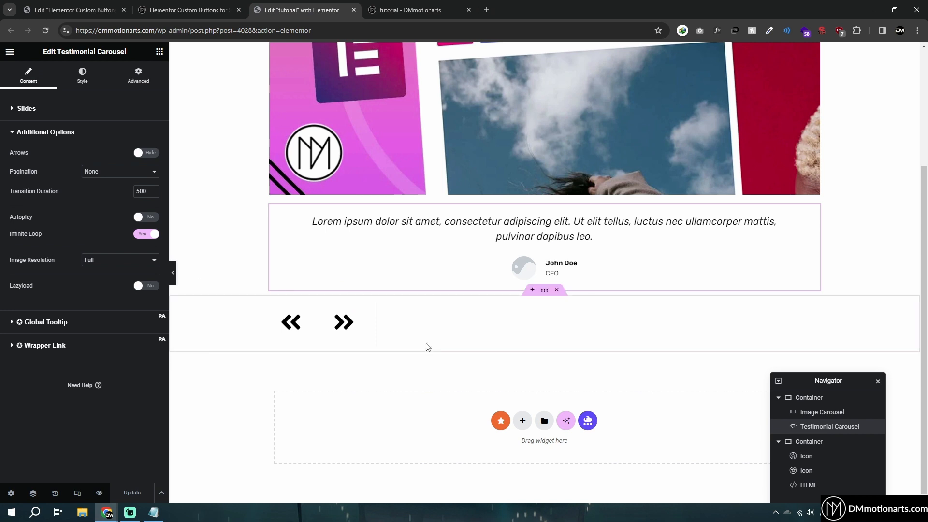
pyautogui.click(361, 327)
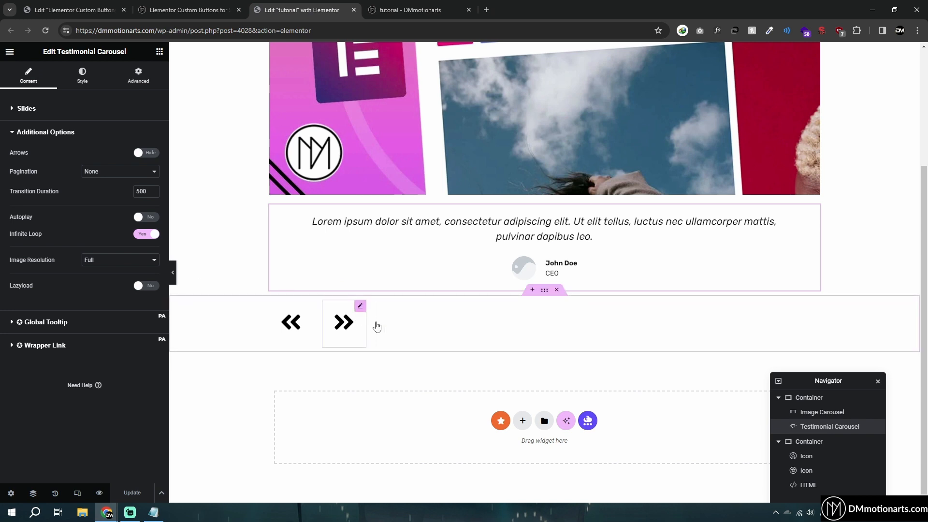
pyautogui.click(809, 486)
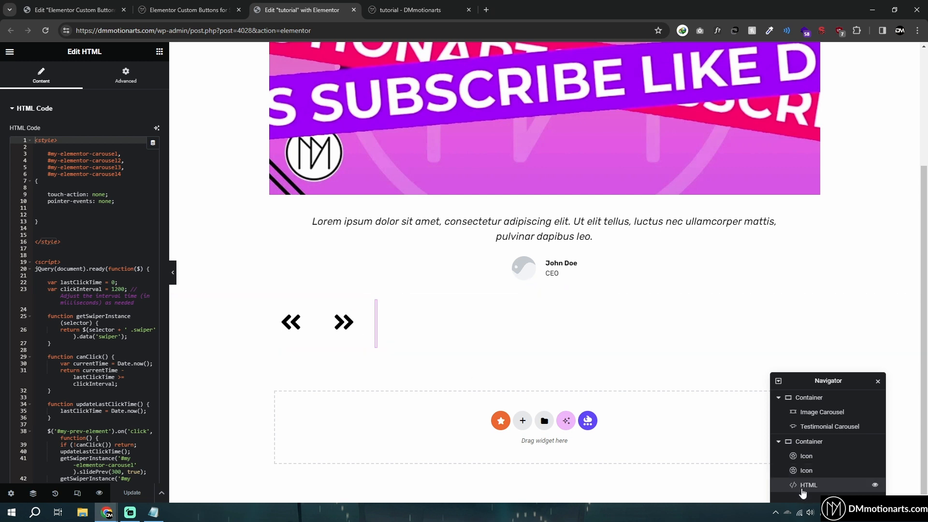
pyautogui.click(118, 289)
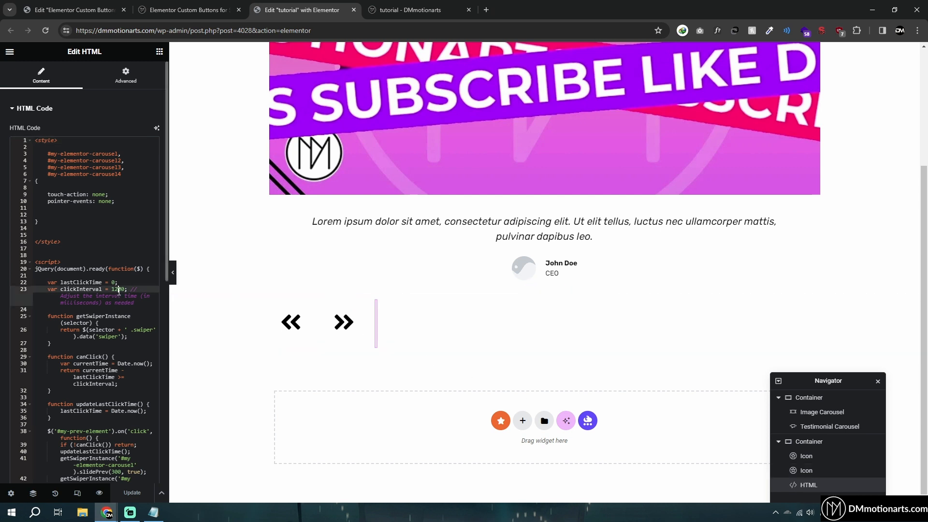
pyautogui.press('BackSpace')
pyautogui.press('BackSpace')
pyautogui.write('5')
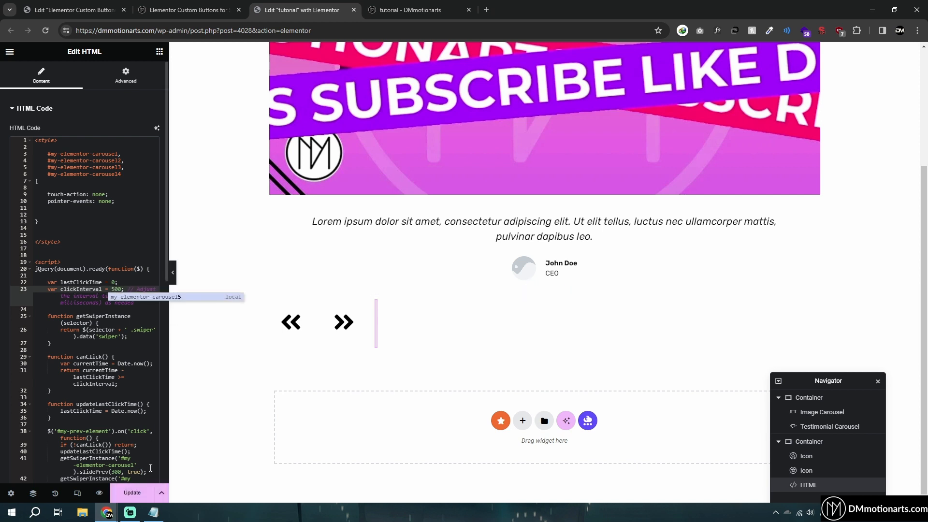
pyautogui.click(132, 495)
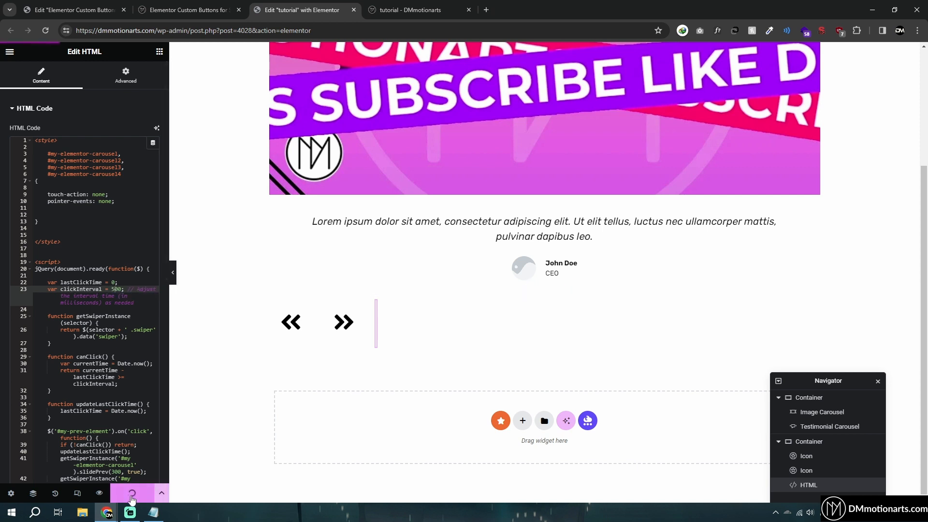
# Reload the live tutorial page and compare the clickInterval value with the slidePrev speeds in the Notepad script
pyautogui.click(416, 10)
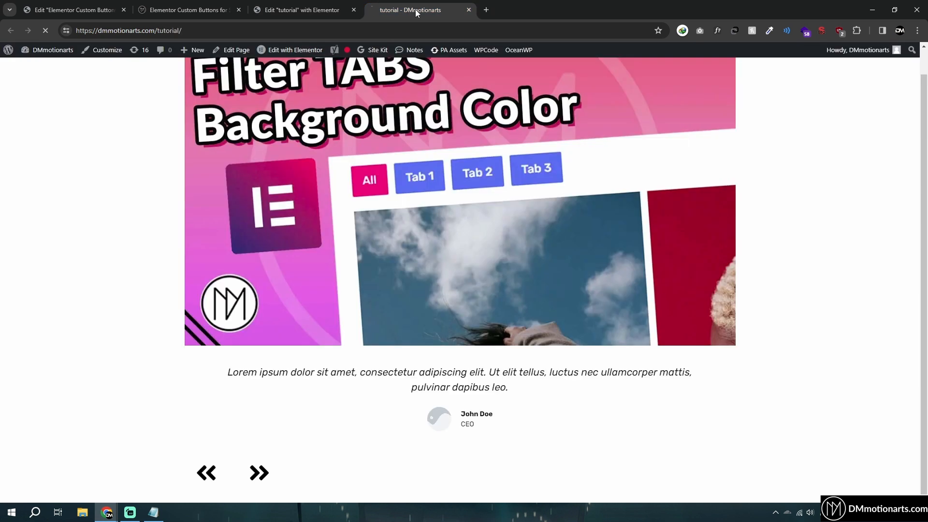
pyautogui.click(154, 511)
pyautogui.click(317, 327)
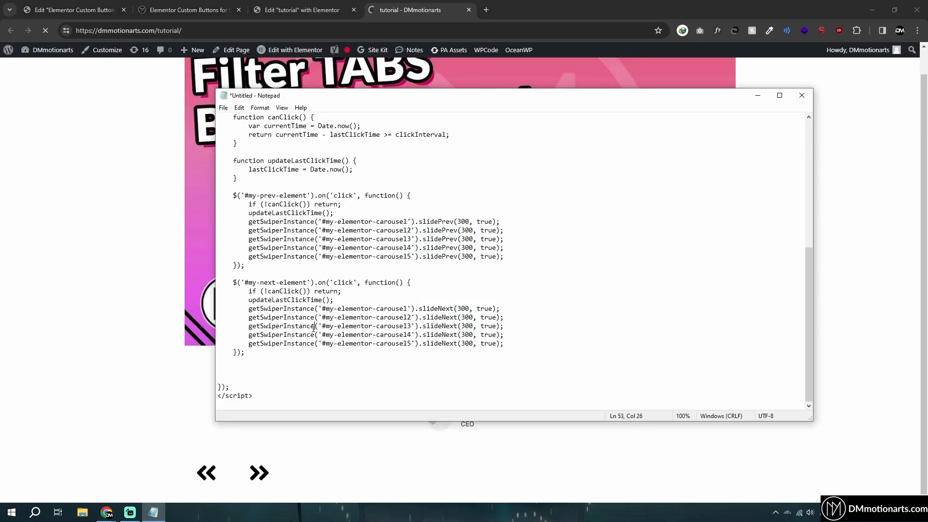
pyautogui.scroll(7, 317, 327)
pyautogui.moveTo(310, 247); pyautogui.dragTo(327, 247)
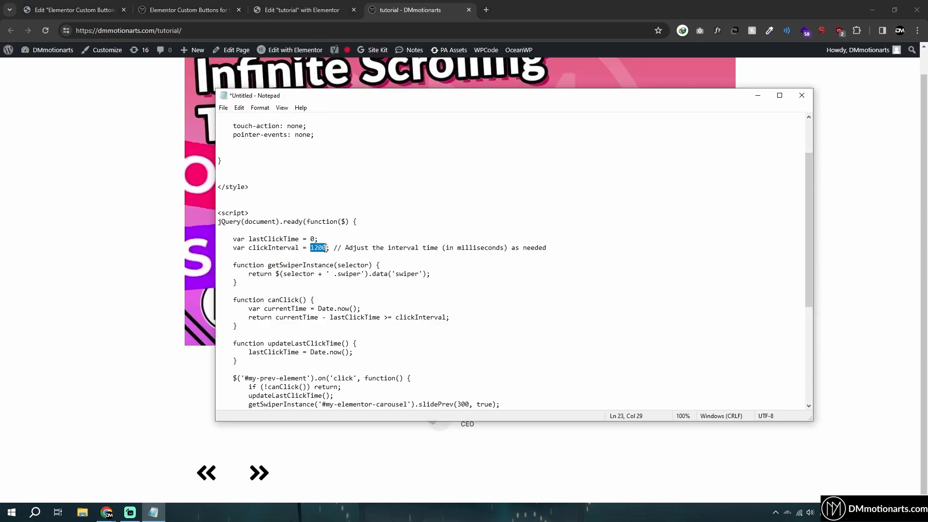
pyautogui.click(327, 247)
pyautogui.scroll(-4, 407, 343)
pyautogui.moveTo(465, 326); pyautogui.dragTo(471, 326)
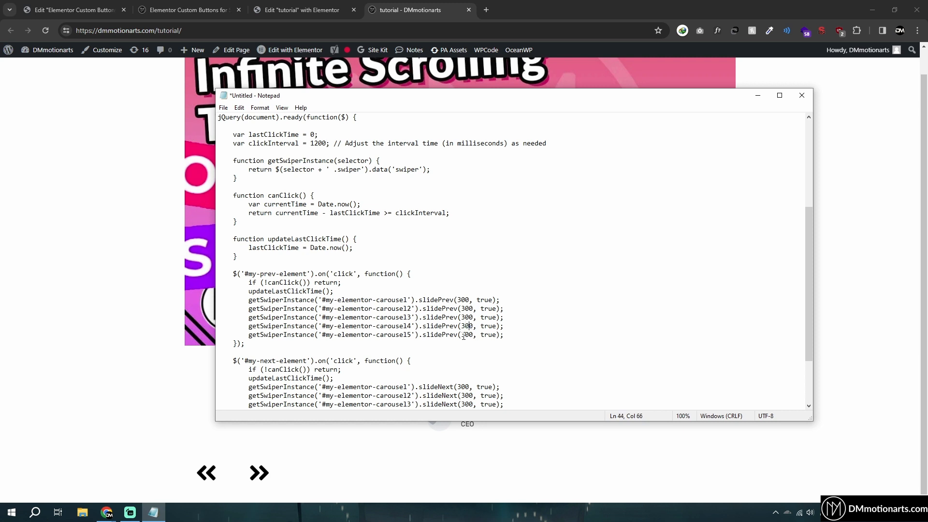
# Test the next icon in quick succession on the live page, and return to the Elementor editor
pyautogui.click(92, 314)
pyautogui.click(266, 476)
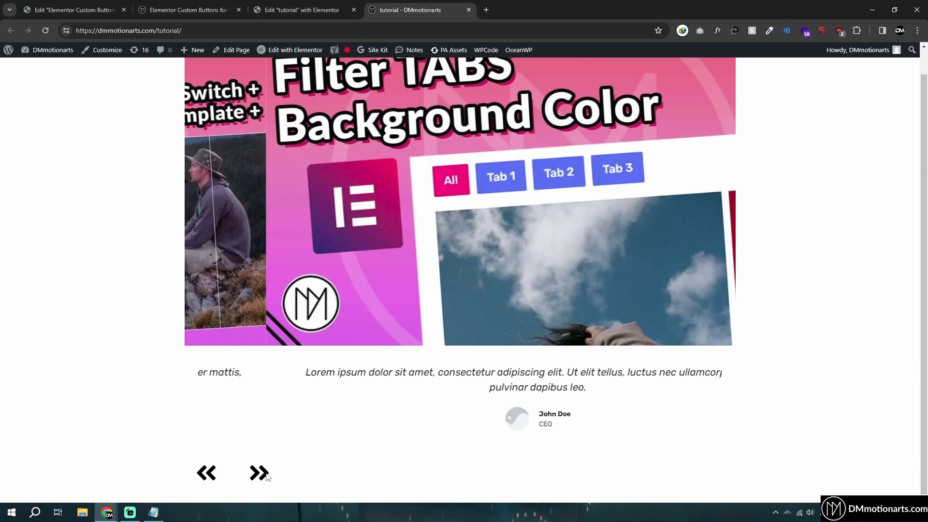
pyautogui.click(265, 475)
pyautogui.click(266, 475)
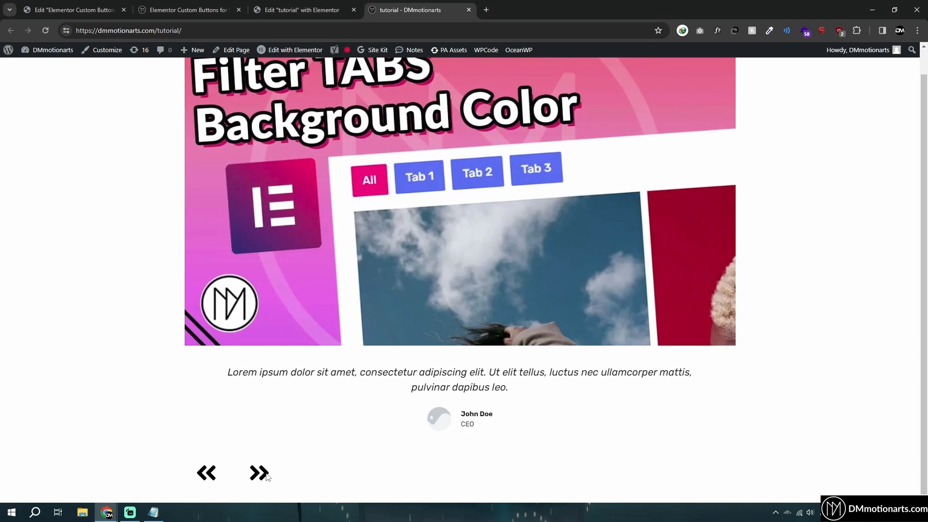
pyautogui.click(266, 476)
pyautogui.click(303, 9)
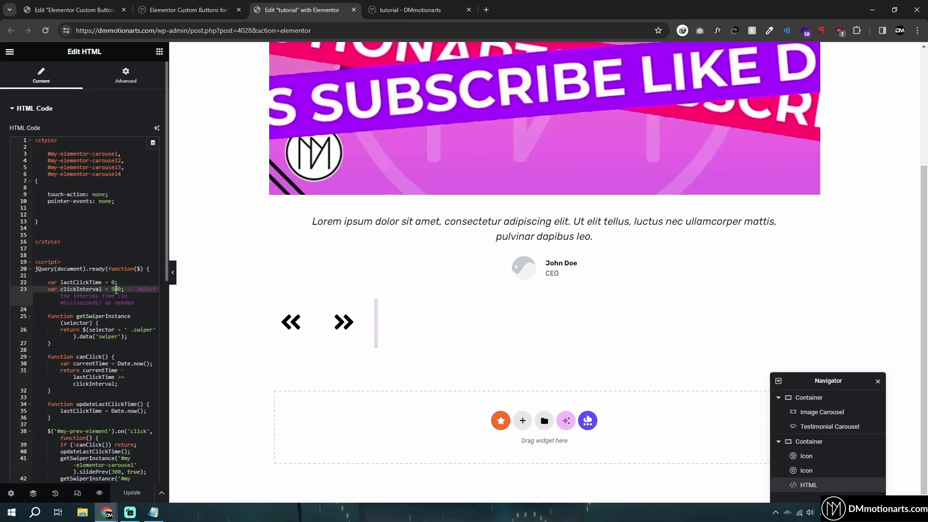